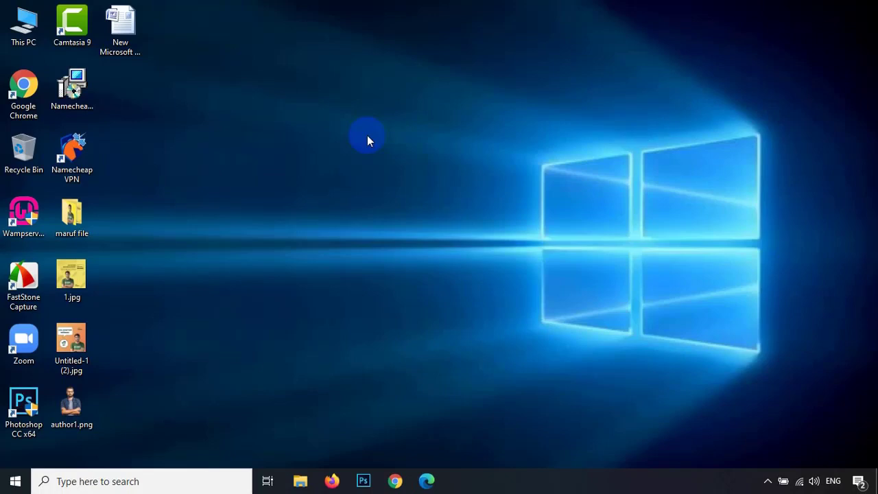
Search Google for 'fiverr login' from the Chrome address bar.
click(396, 480)
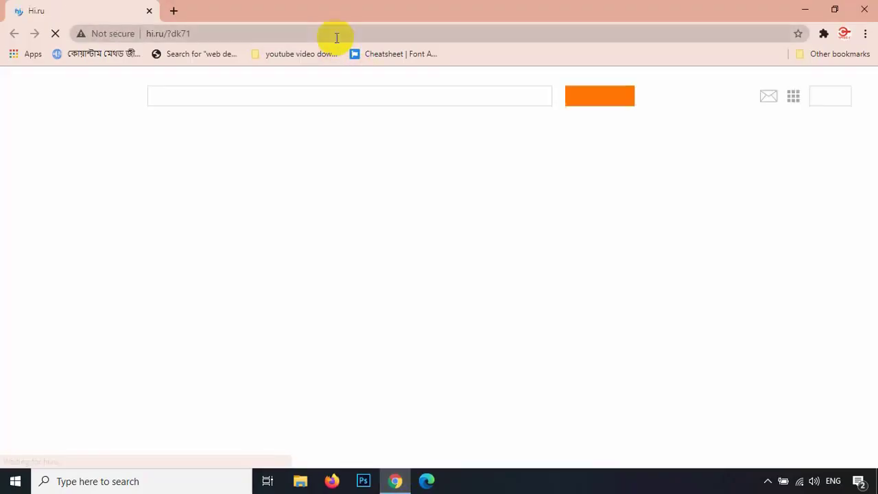
click(333, 33)
key(BackSpace)
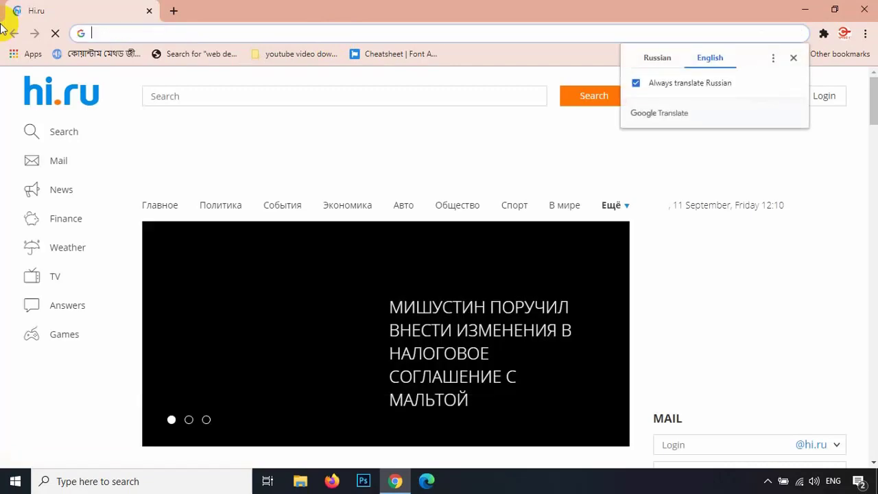
text(fi)
key(Return)
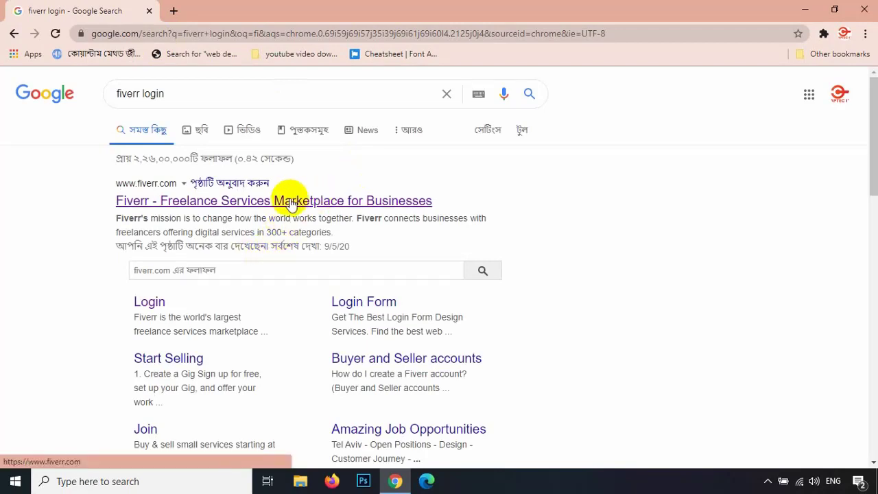
Go to the Fiverr Login page from the results and sign in to the seller account.
click(146, 305)
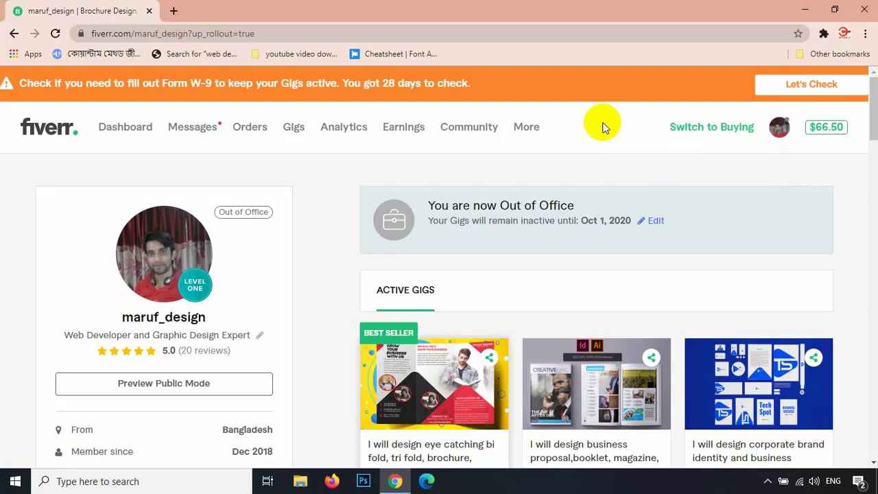
Review the Fiverr Earnings page: $908.90 net income, $842.40 withdrawn, $66.50 available.
click(410, 135)
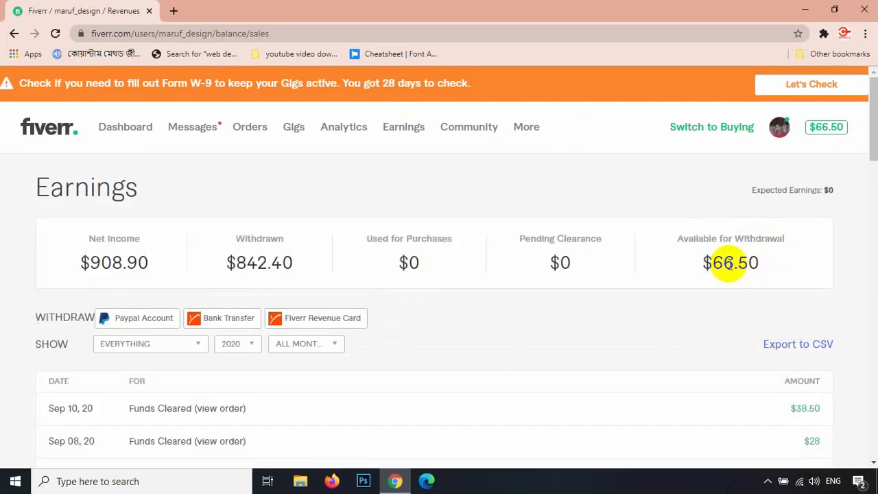
scroll(527, 210, down, 1)
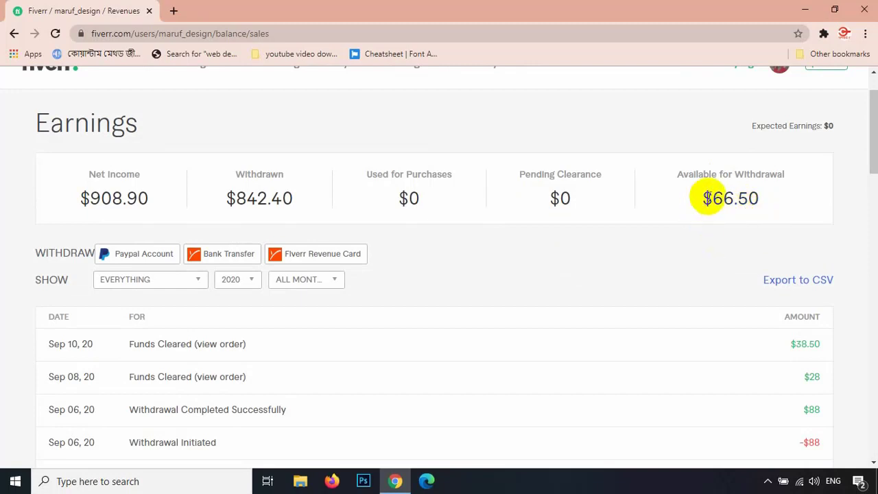
scroll(708, 196, up, 1)
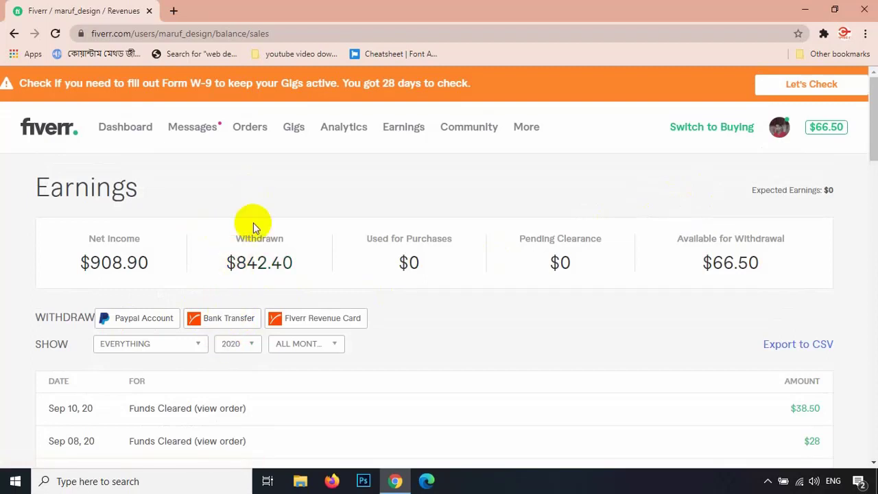
Withdraw the full $66.50 via Bank Transfer and reload to confirm $0 remains available.
click(225, 321)
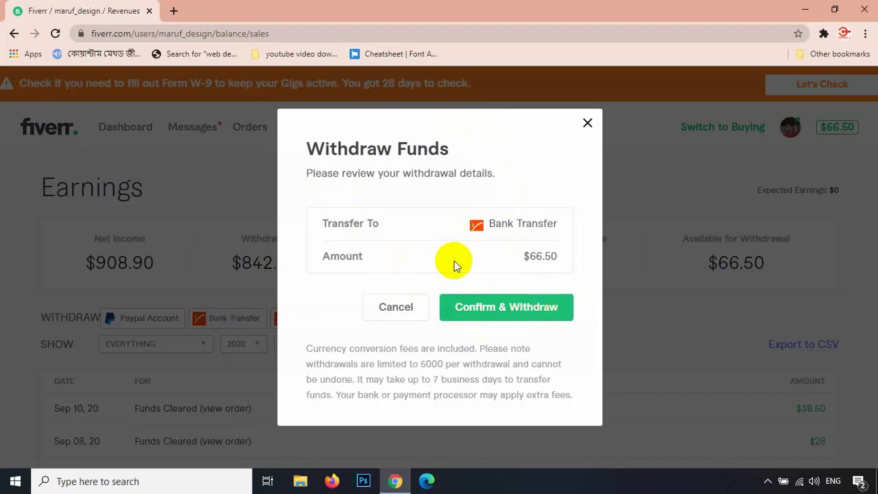
click(504, 310)
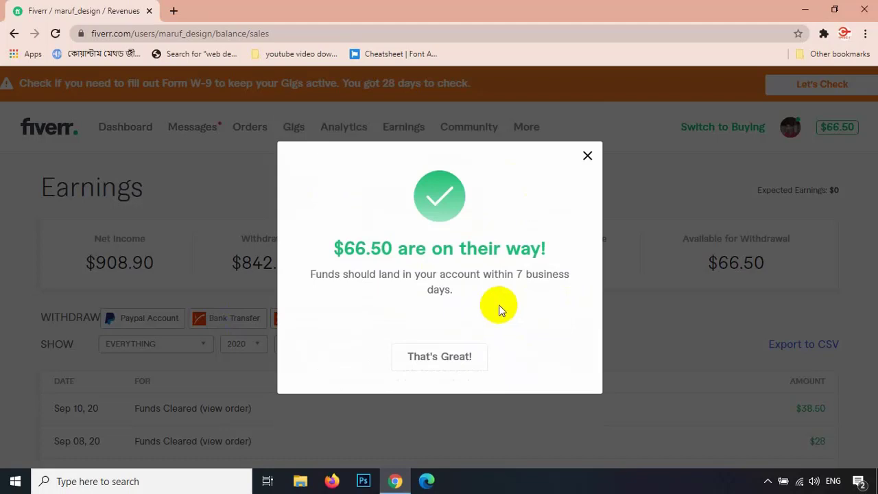
click(440, 357)
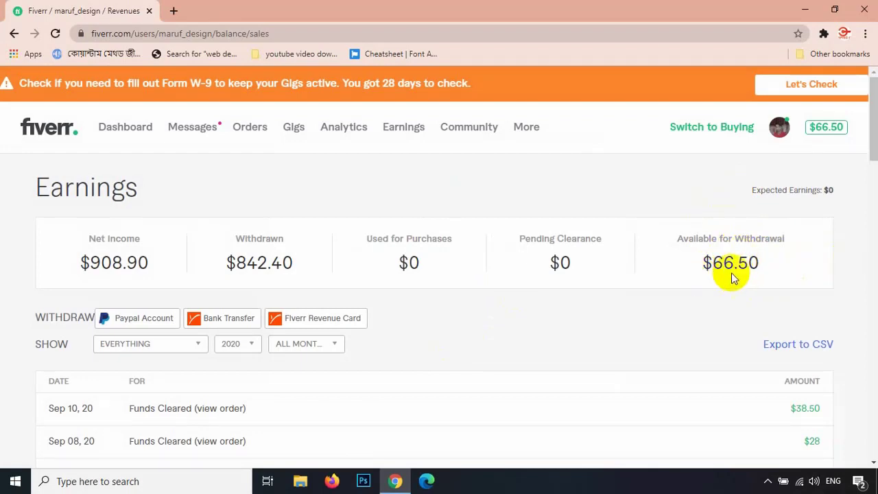
click(55, 33)
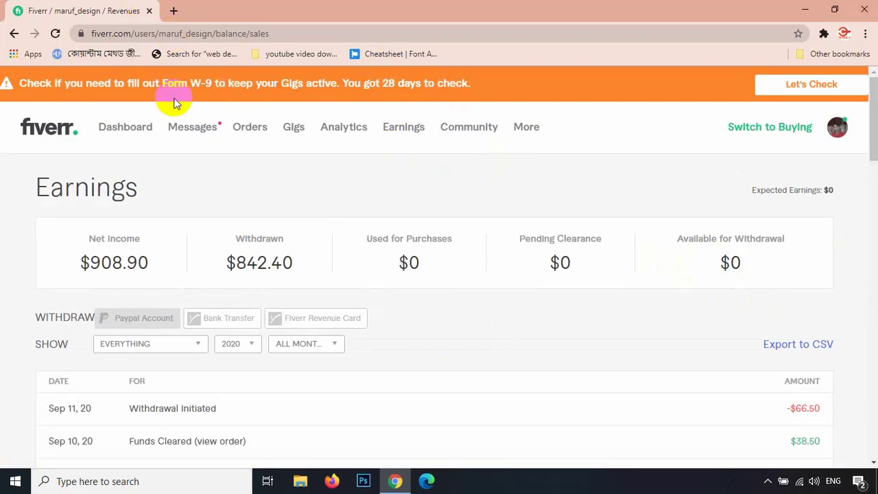
click(173, 12)
Search 'payoneer login' in the new tab and go to Payoneer's sign-in page.
click(245, 31)
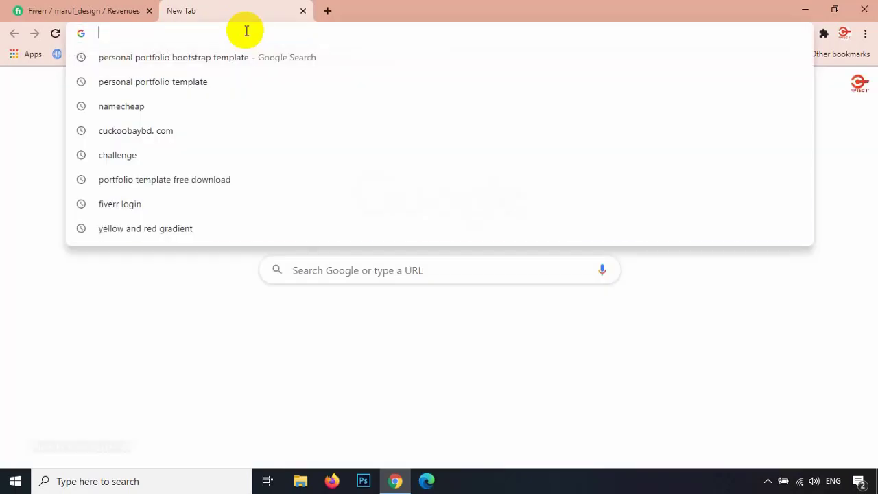
text(pa)
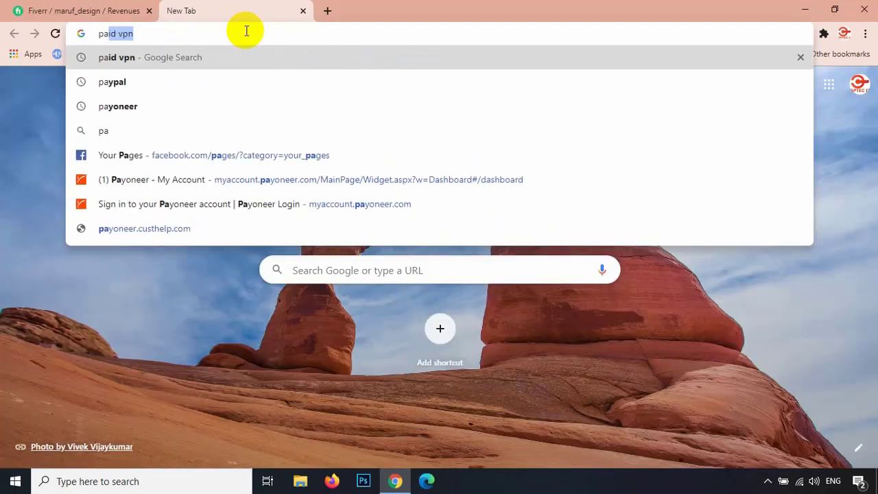
text(yo)
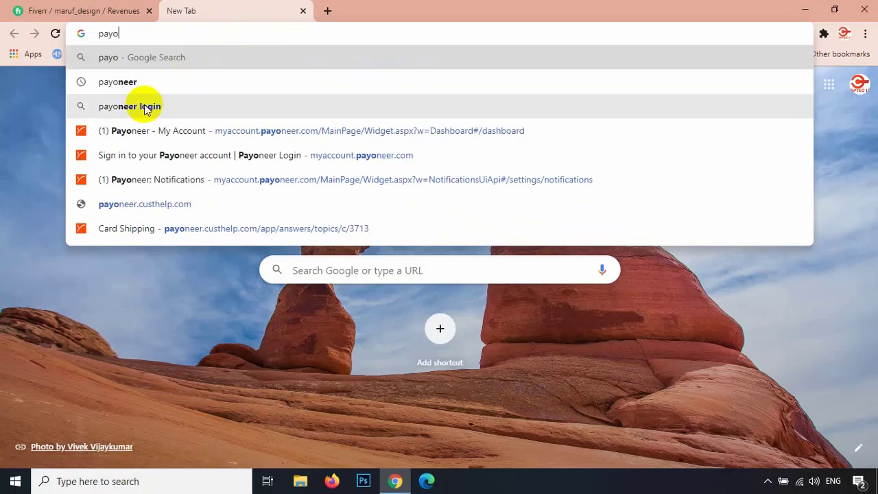
click(143, 107)
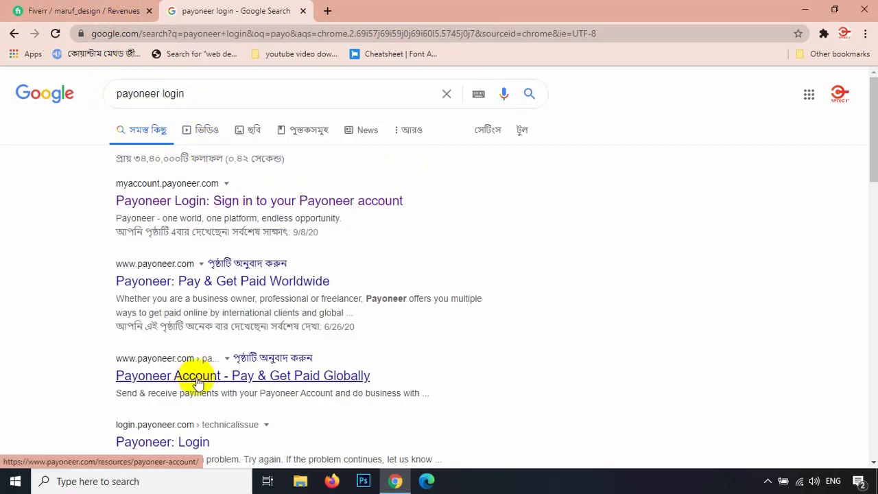
click(254, 201)
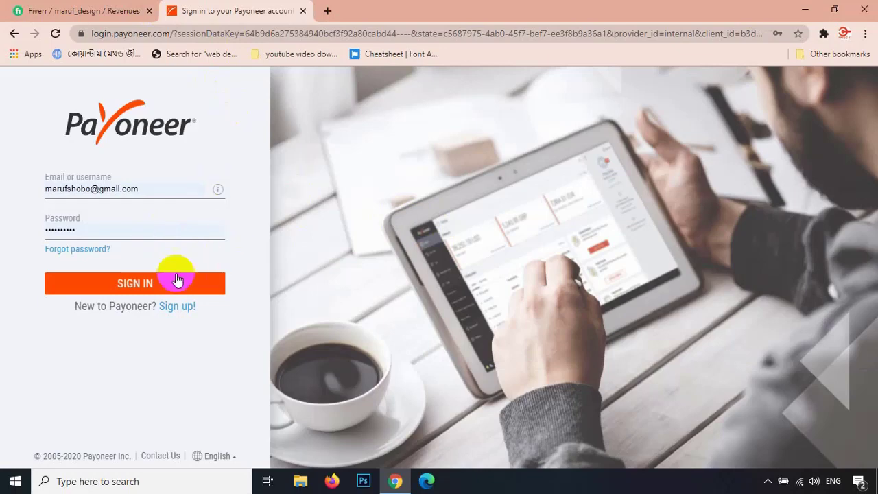
Sign in to Payoneer and check the 0.40 USD, 0.00 EUR and 0.00 GBP balances.
click(130, 286)
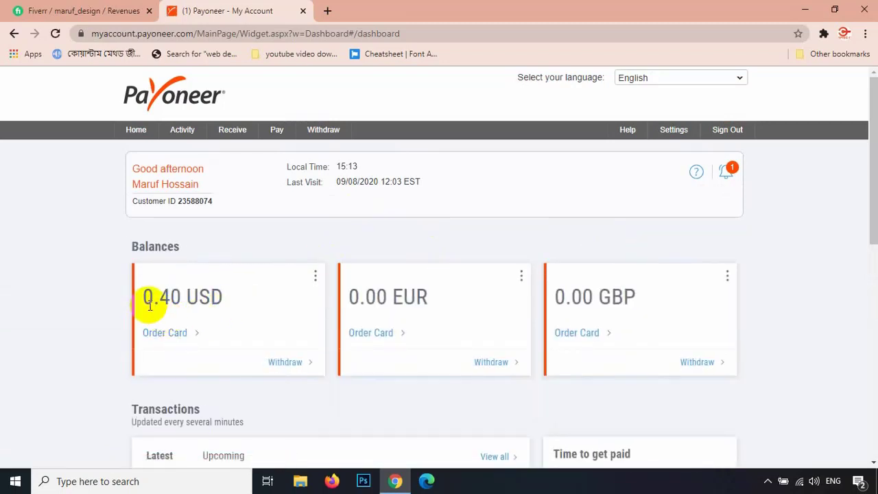
scroll(247, 302, down, 1)
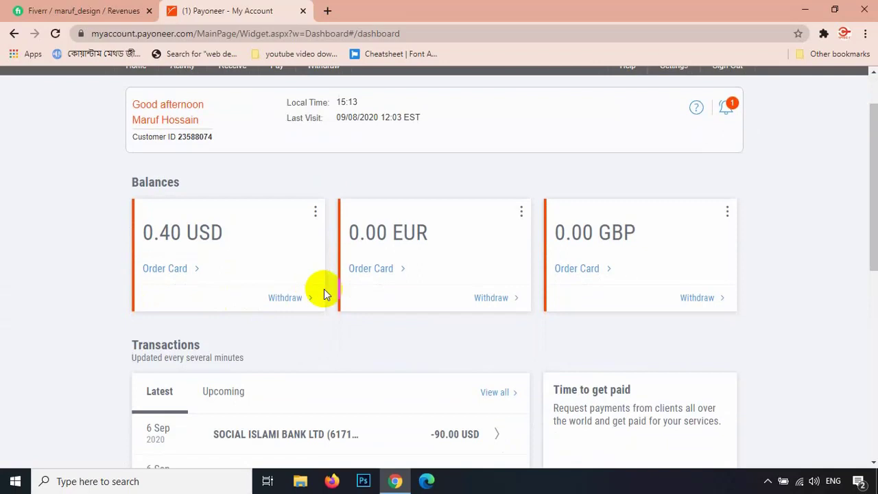
scroll(324, 289, down, 2)
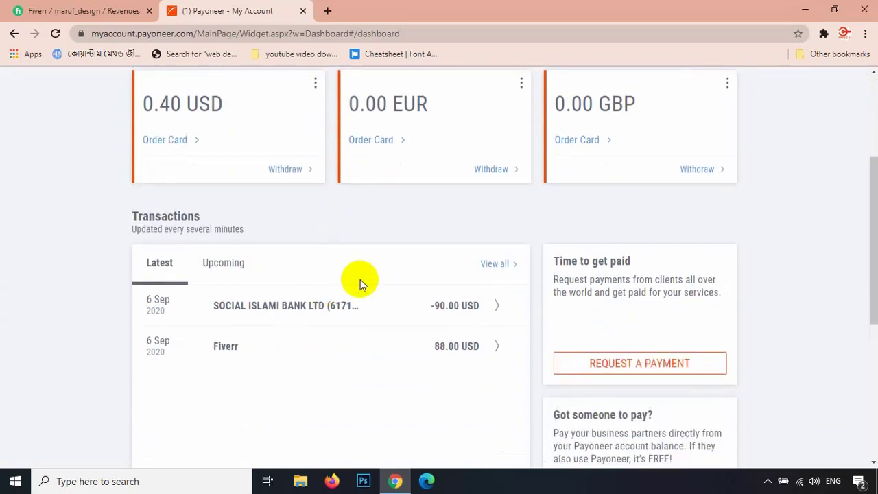
scroll(360, 279, up, 3)
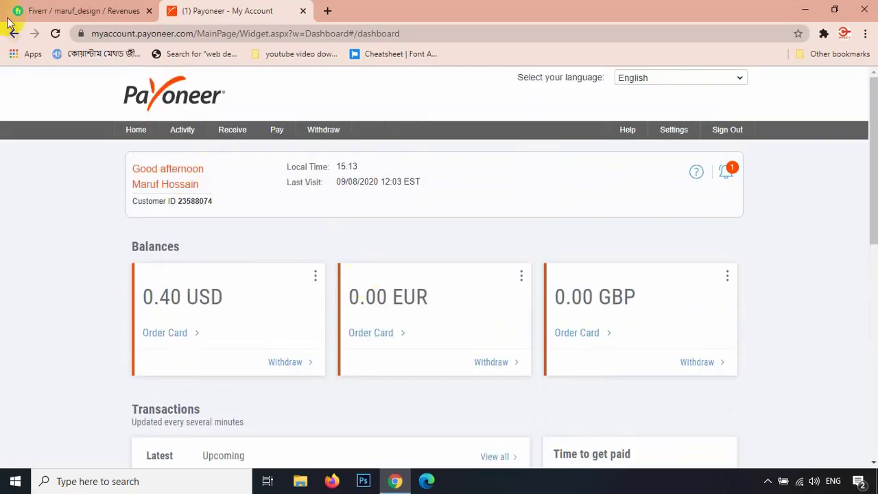
click(55, 33)
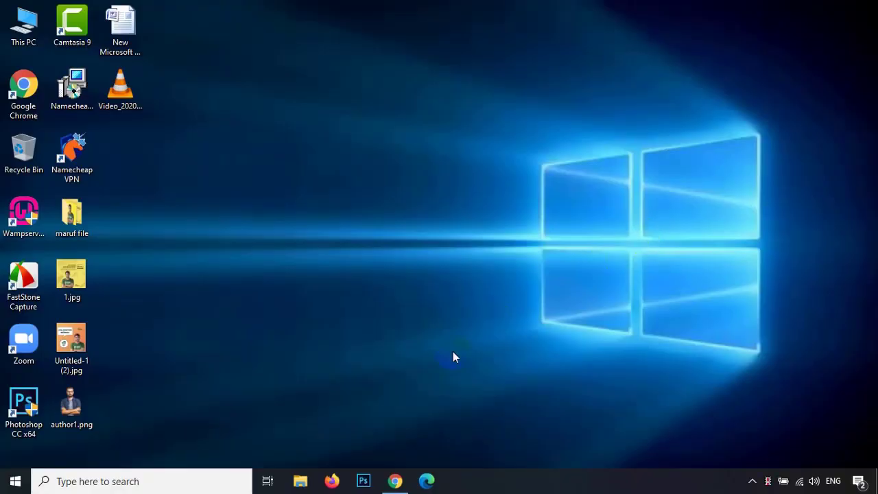
Restore Chrome, close the Gmail tab and return to the Payoneer dashboard.
click(394, 480)
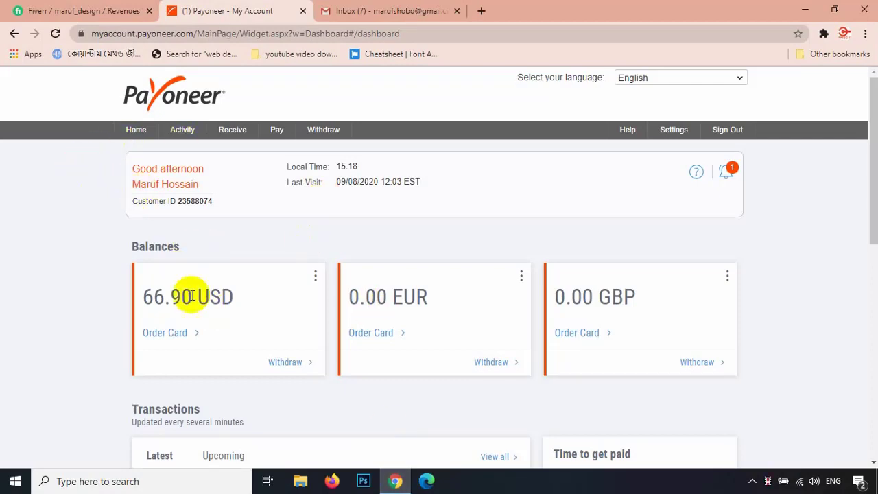
click(45, 8)
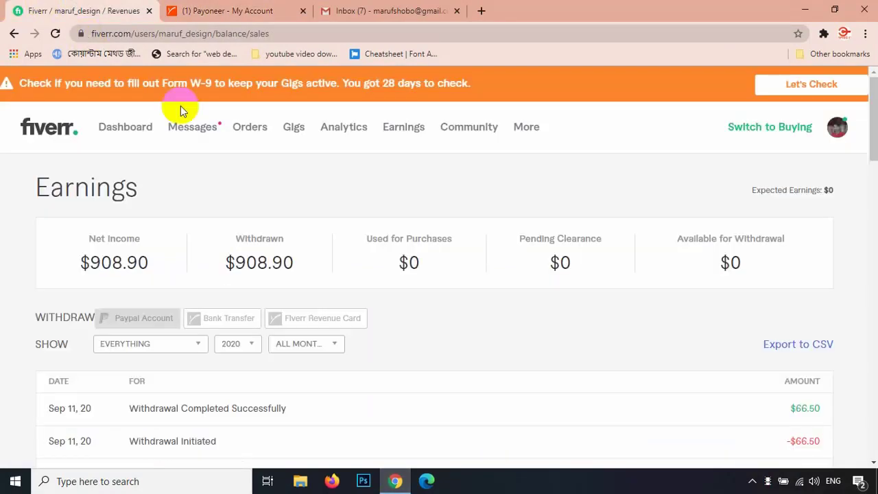
click(458, 11)
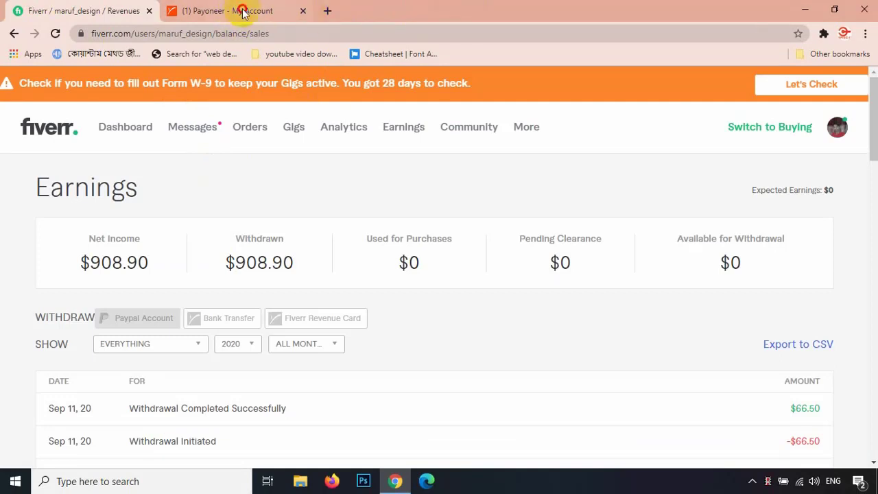
click(240, 12)
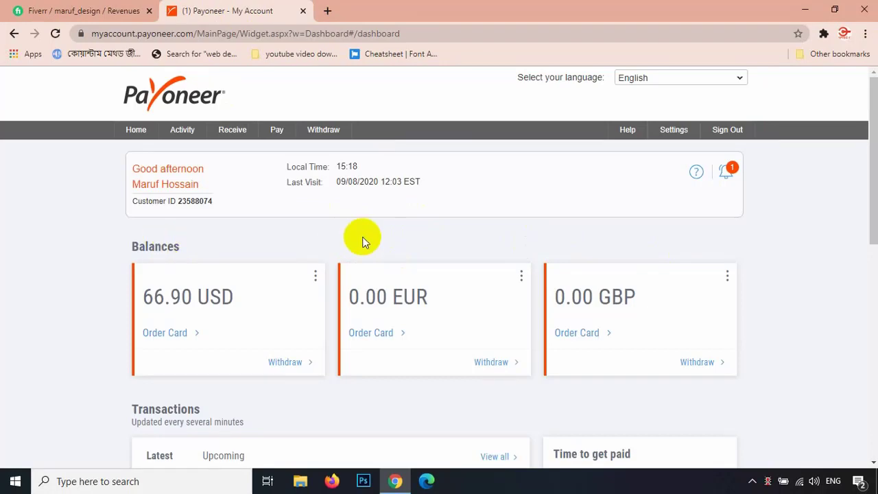
scroll(364, 241, down, 3)
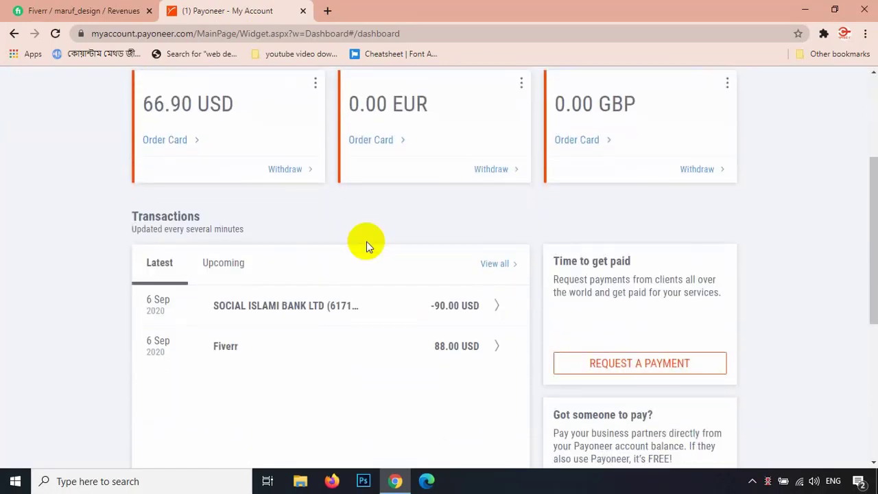
scroll(366, 243, up, 3)
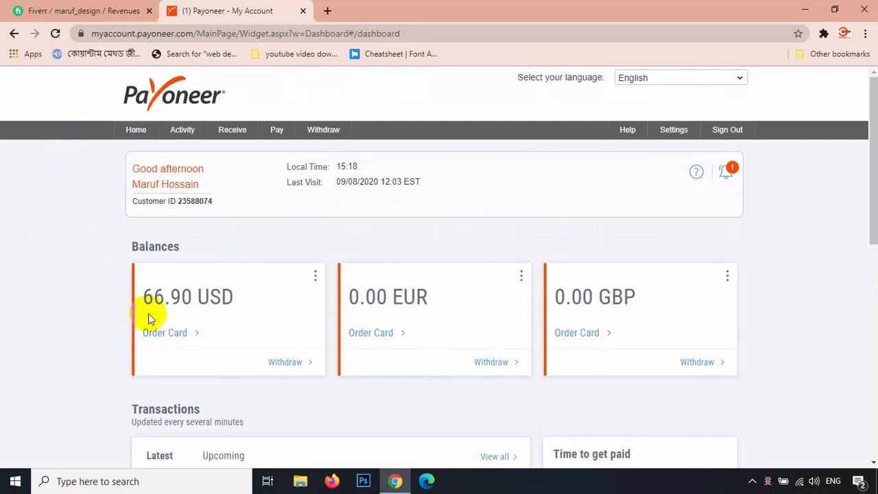
scroll(147, 314, down, 1)
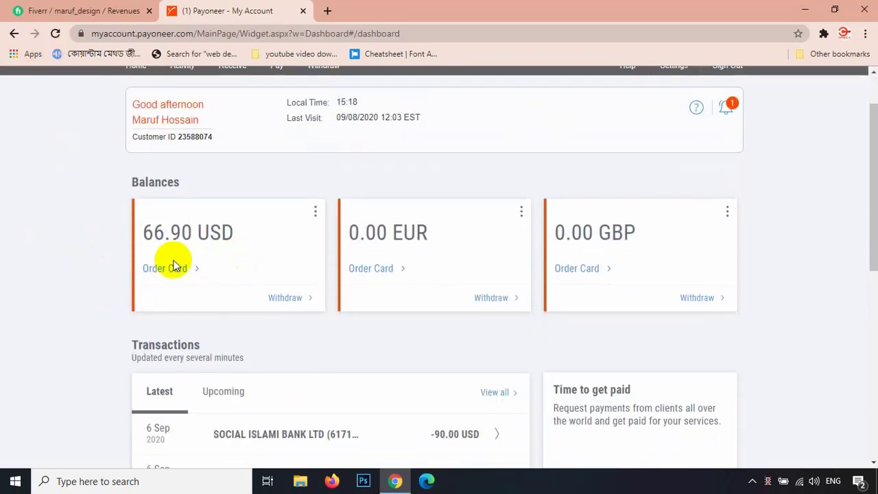
scroll(161, 268, up, 1)
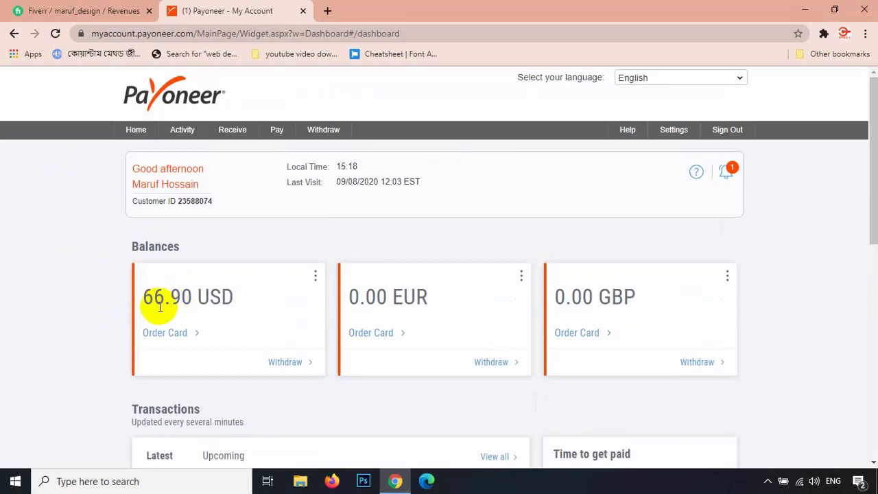
Compare Fiverr's earnings and withdrawn totals against the Payoneer balances.
click(108, 10)
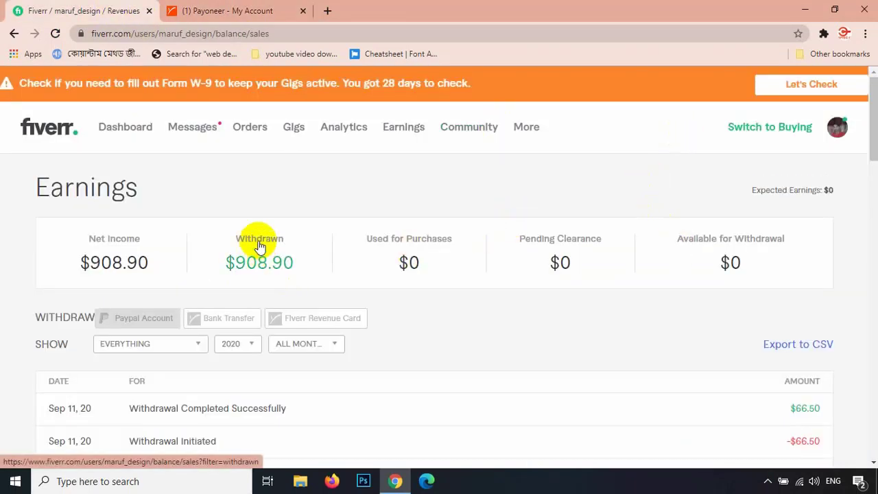
click(223, 13)
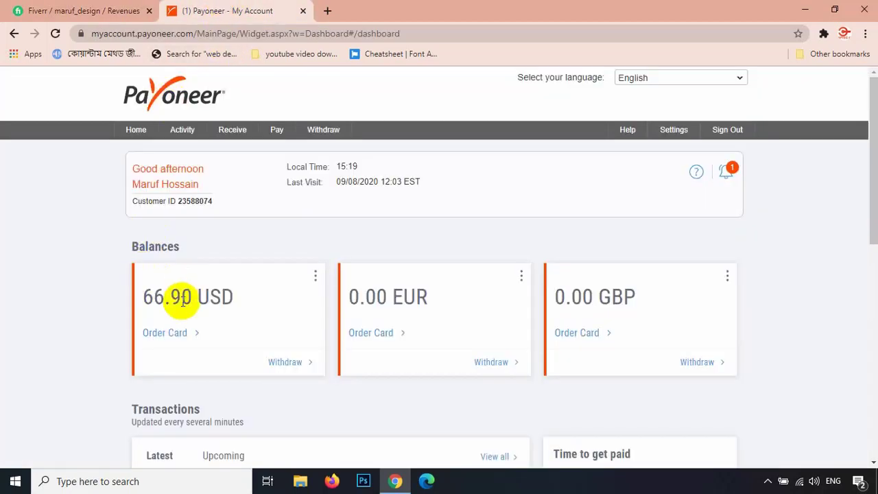
scroll(202, 280, down, 2)
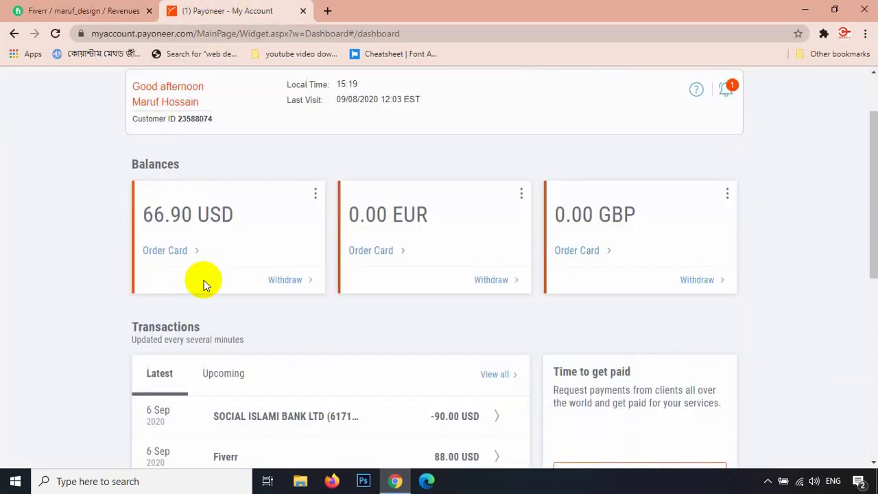
scroll(178, 171, up, 1)
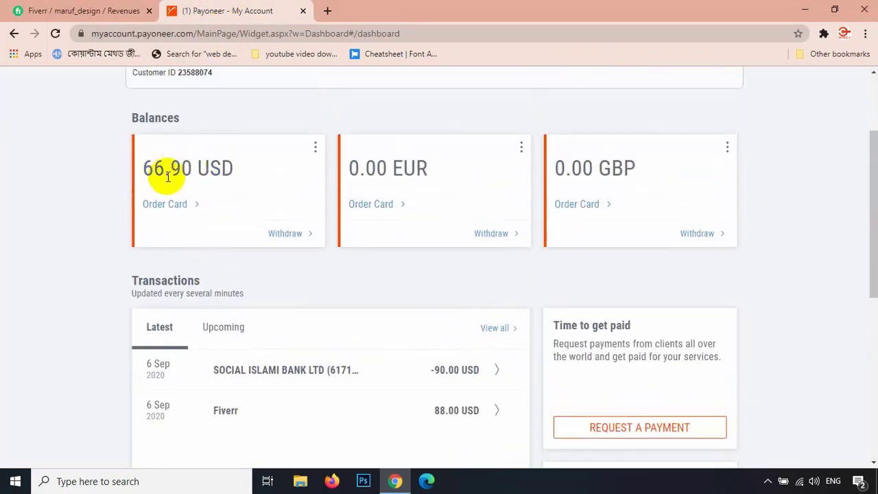
scroll(233, 181, up, 2)
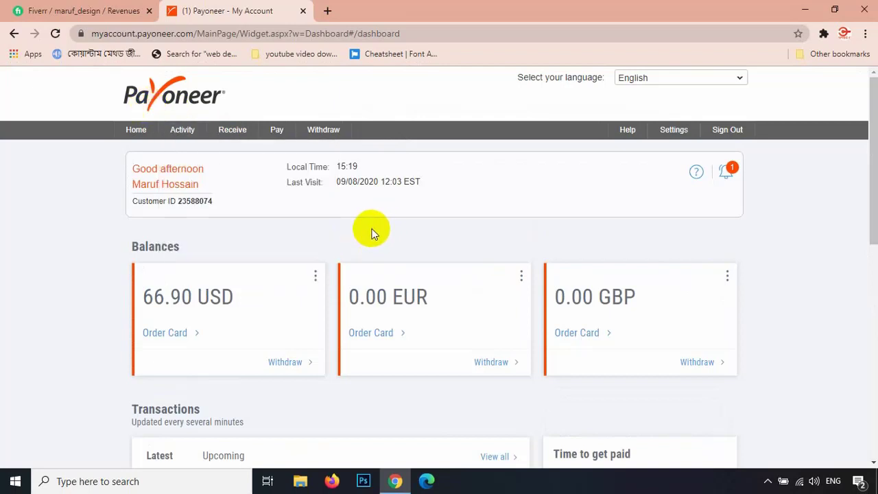
scroll(371, 234, down, 1)
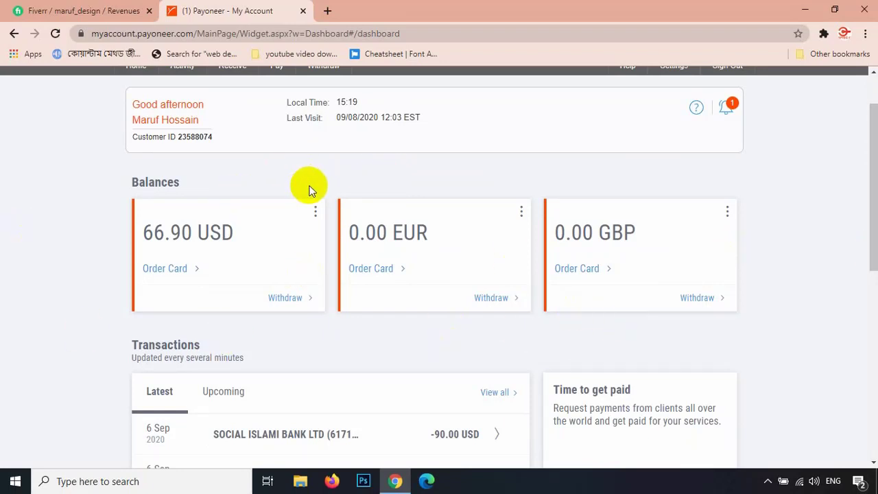
scroll(308, 186, up, 1)
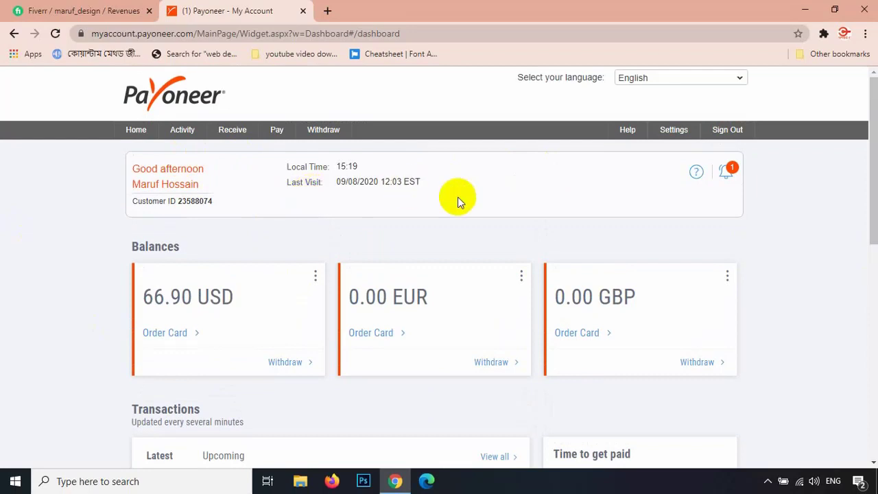
scroll(458, 199, down, 1)
Recheck Fiverr, then review the Payoneer USD balance now reading 66.90 USD.
click(27, 10)
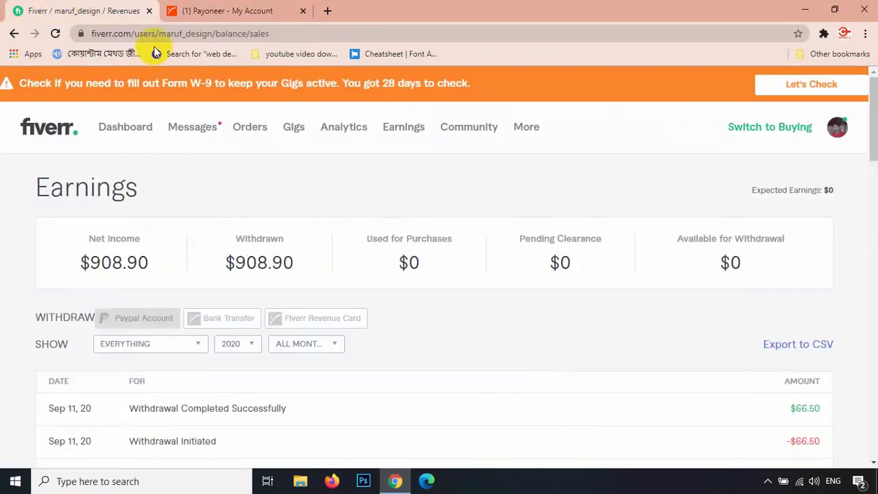
click(229, 9)
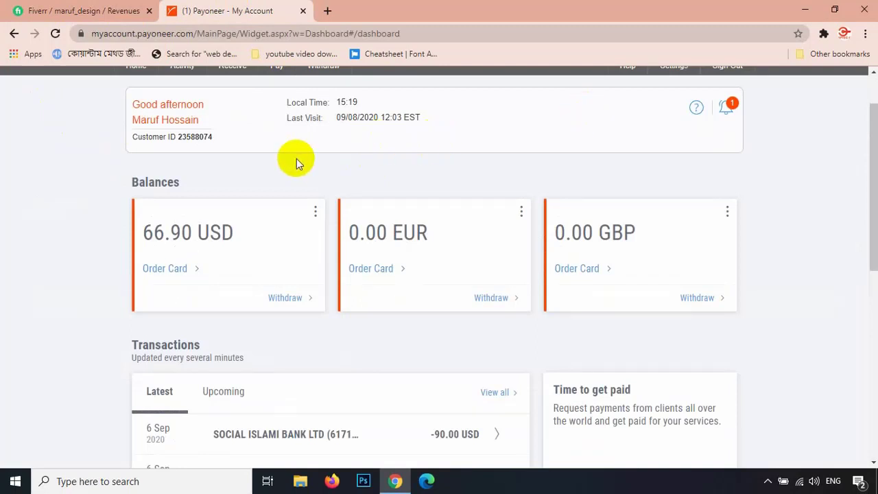
scroll(242, 245, up, 1)
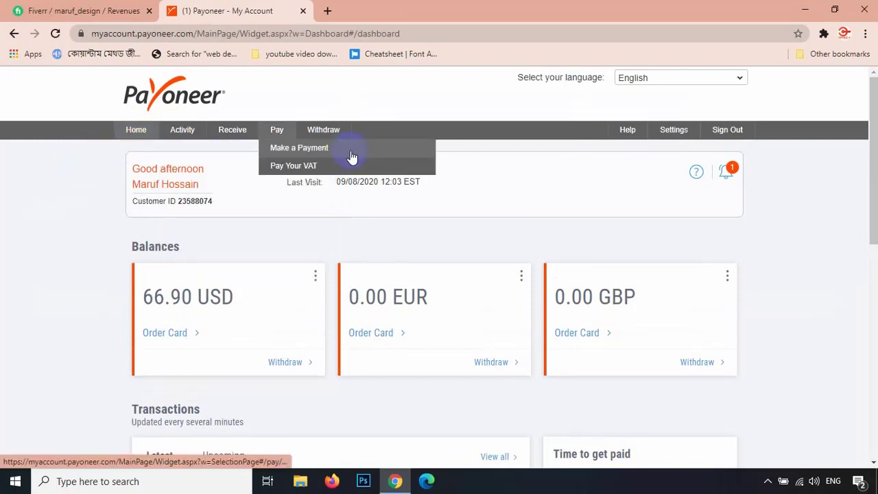
scroll(217, 203, down, 1)
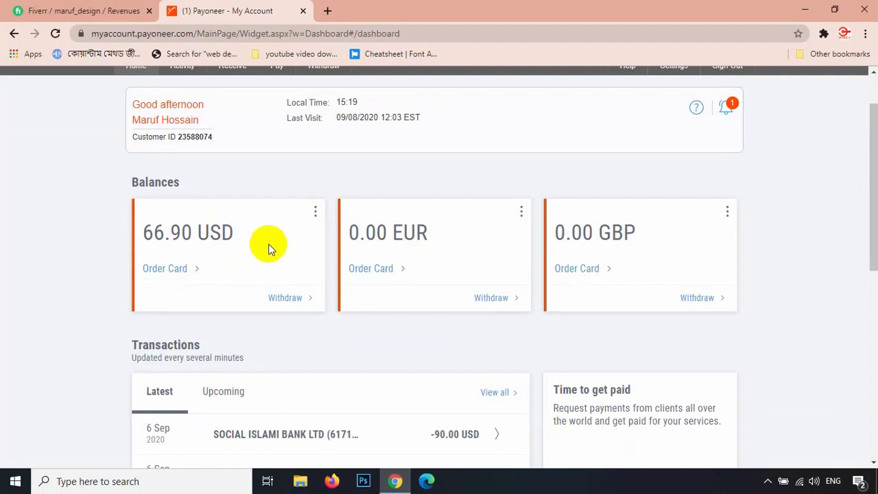
scroll(252, 204, down, 1)
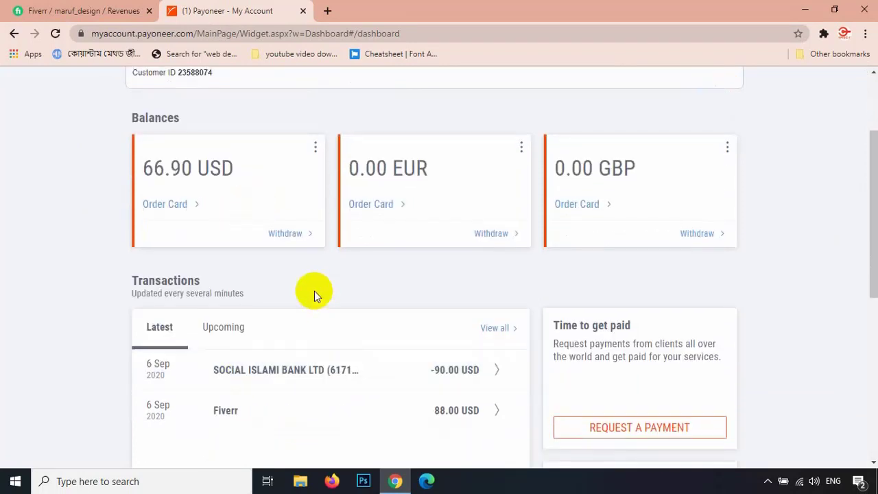
scroll(311, 261, up, 2)
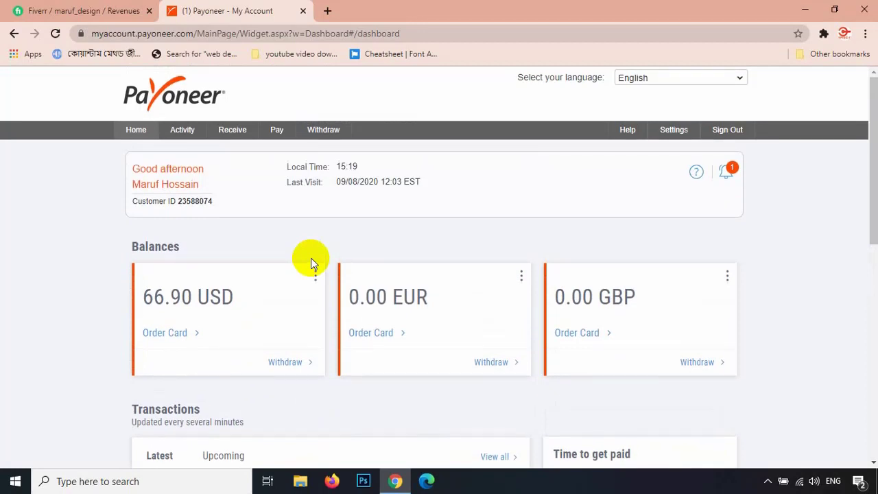
scroll(311, 258, down, 1)
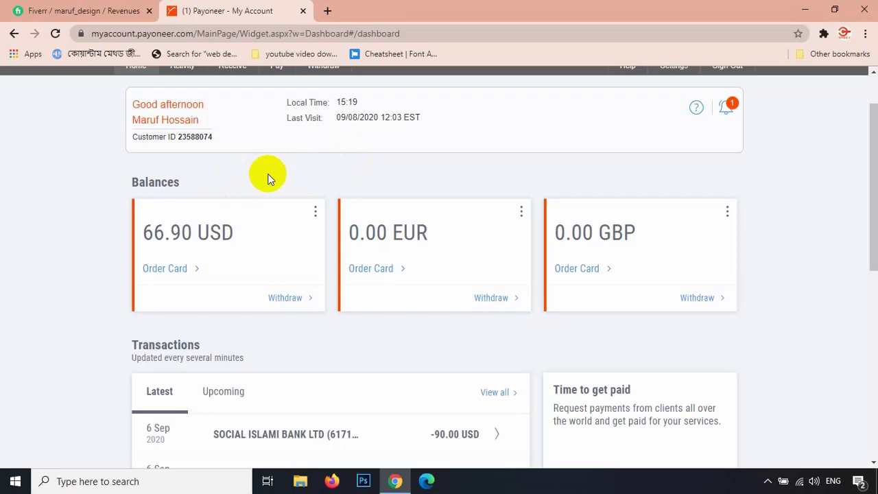
scroll(268, 179, up, 1)
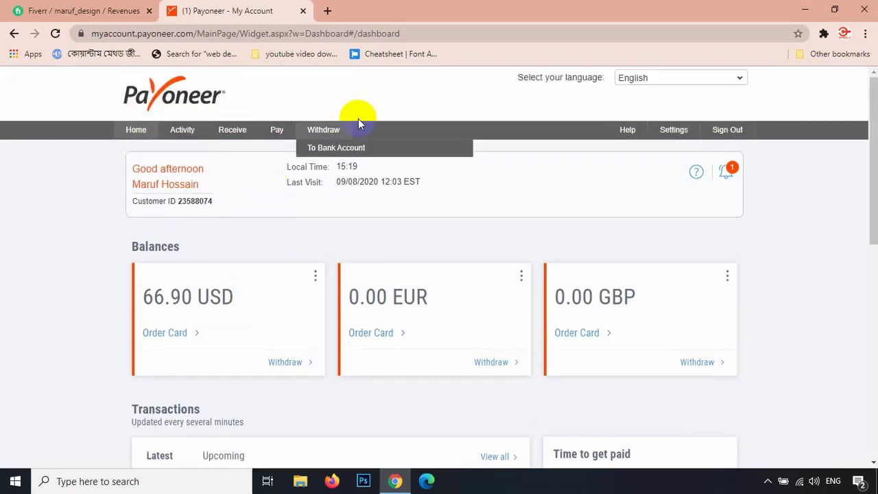
mouse_move(233, 132)
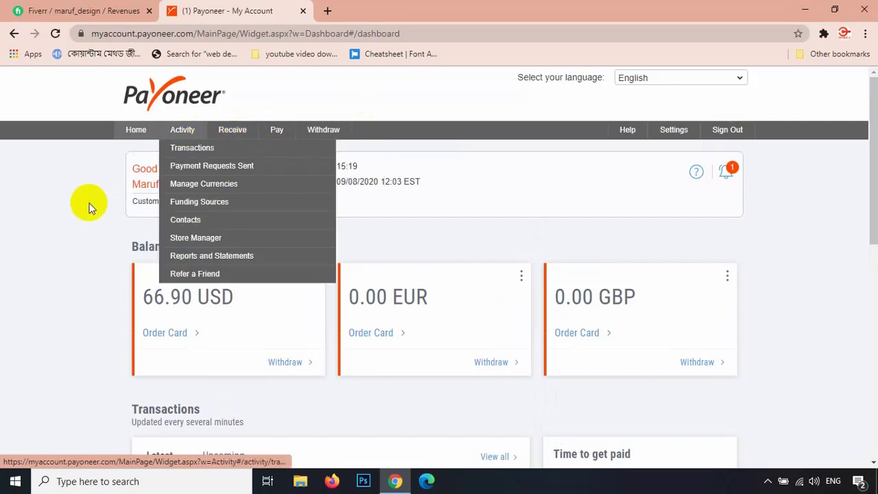
scroll(78, 217, down, 1)
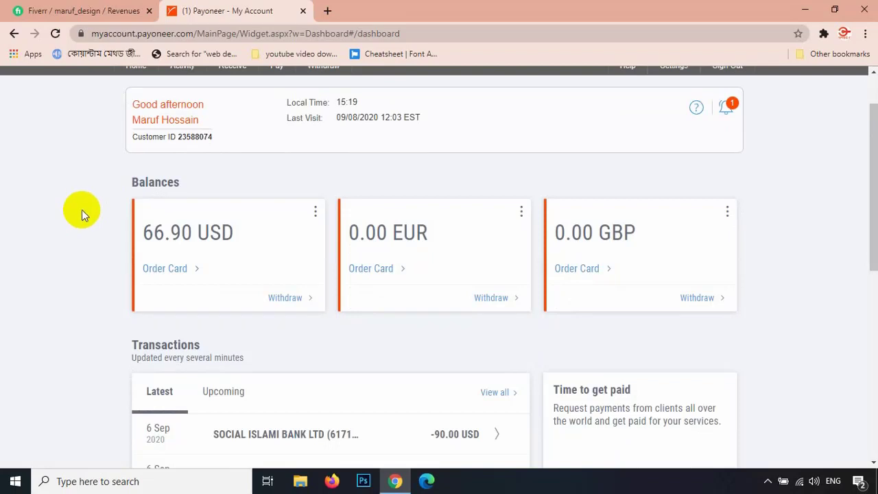
Start a withdrawal from the 66.90 USD balance to SOCIAL ISLAMI BANK LTD.
click(287, 298)
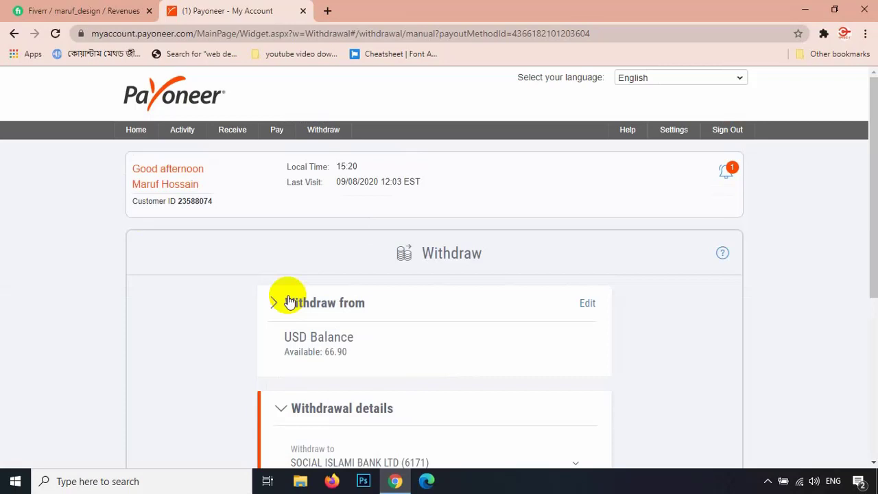
scroll(289, 302, down, 4)
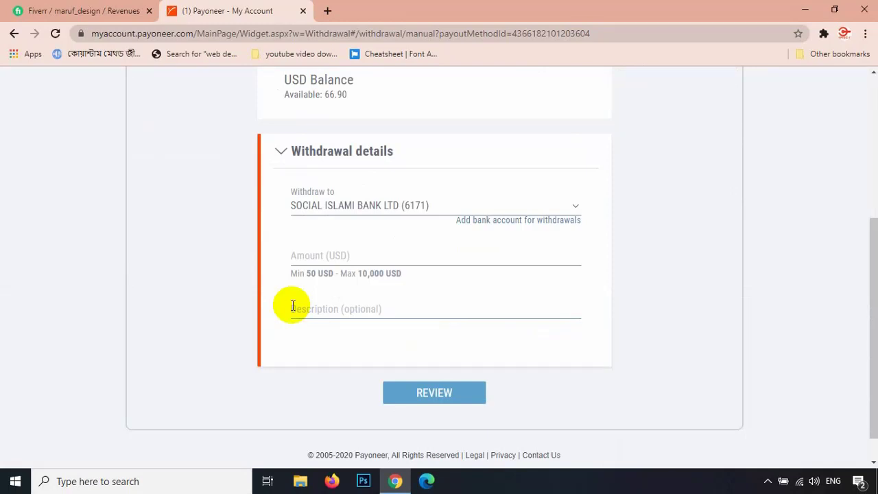
scroll(466, 103, up, 1)
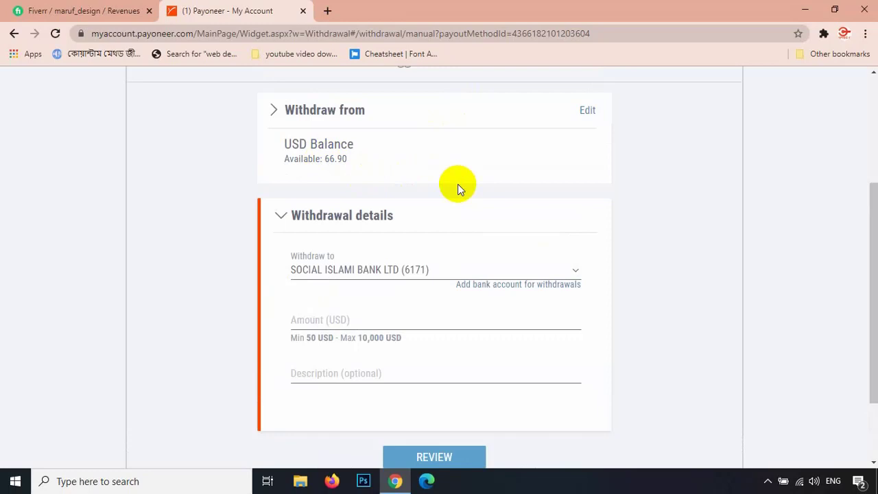
scroll(457, 184, up, 2)
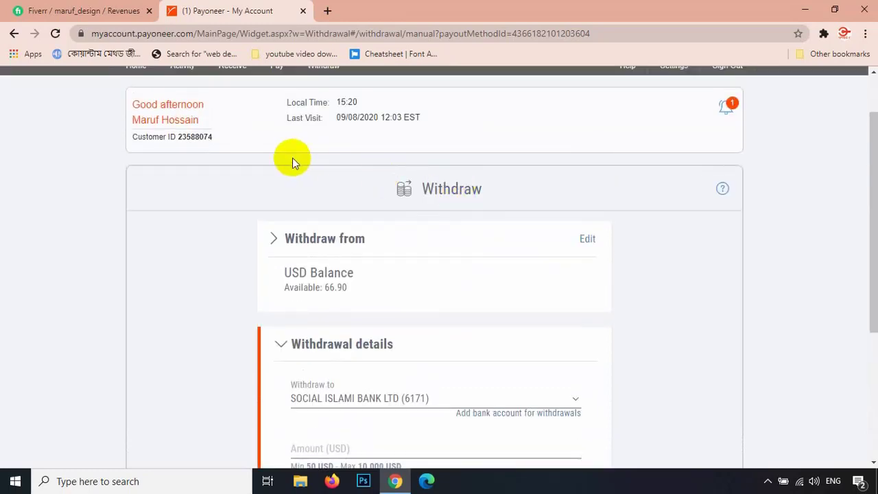
scroll(506, 162, down, 1)
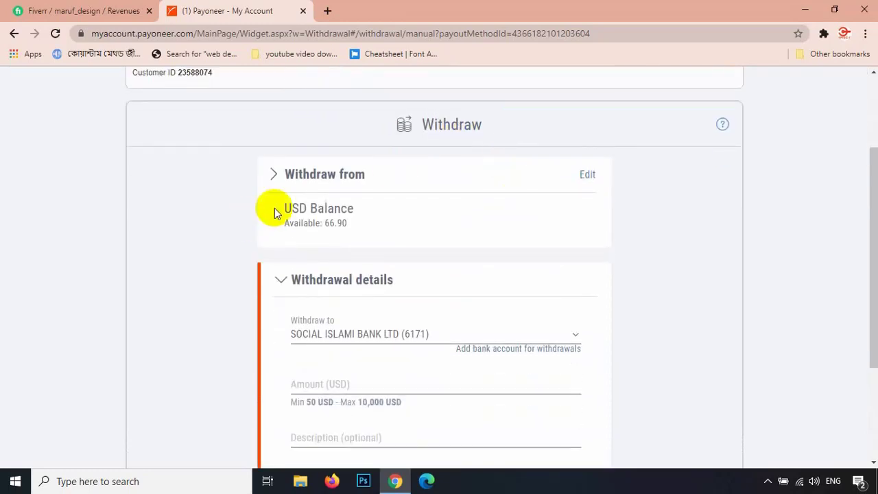
scroll(512, 203, up, 2)
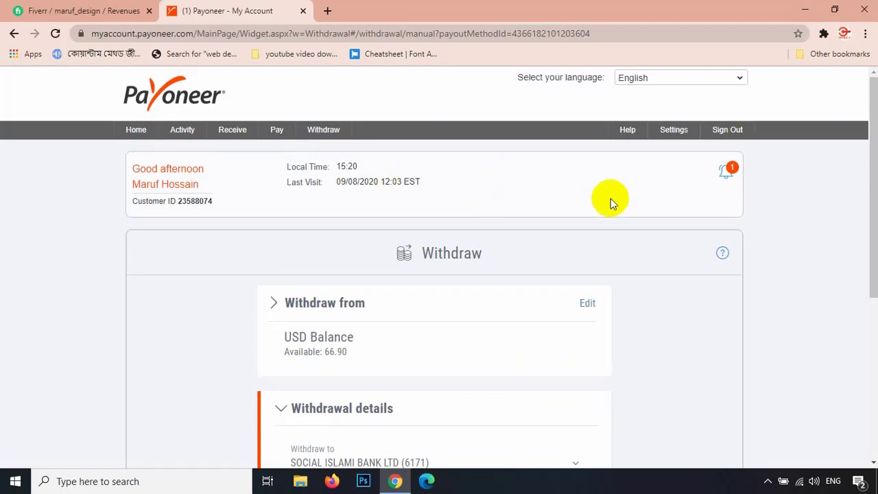
mouse_move(374, 153)
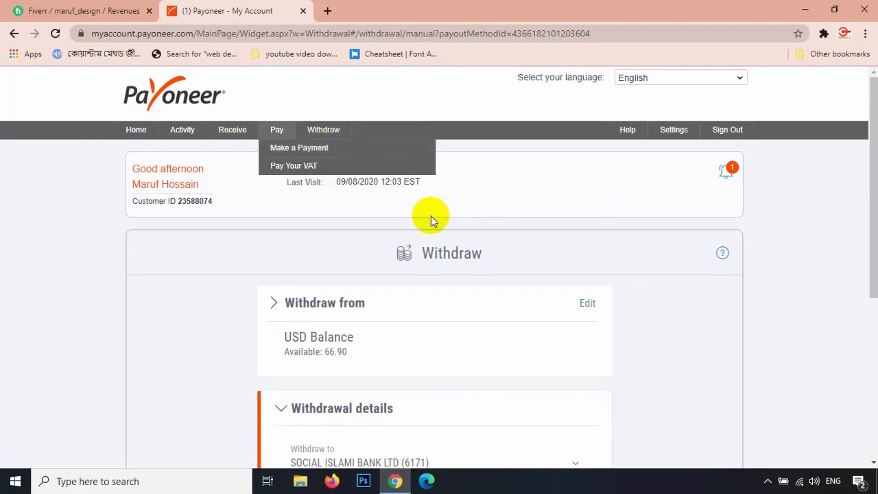
scroll(436, 238, down, 2)
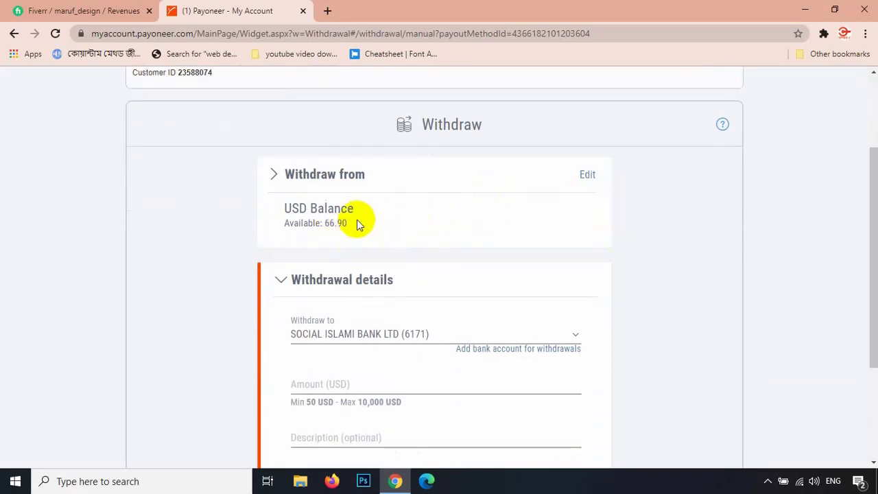
scroll(386, 230, down, 1)
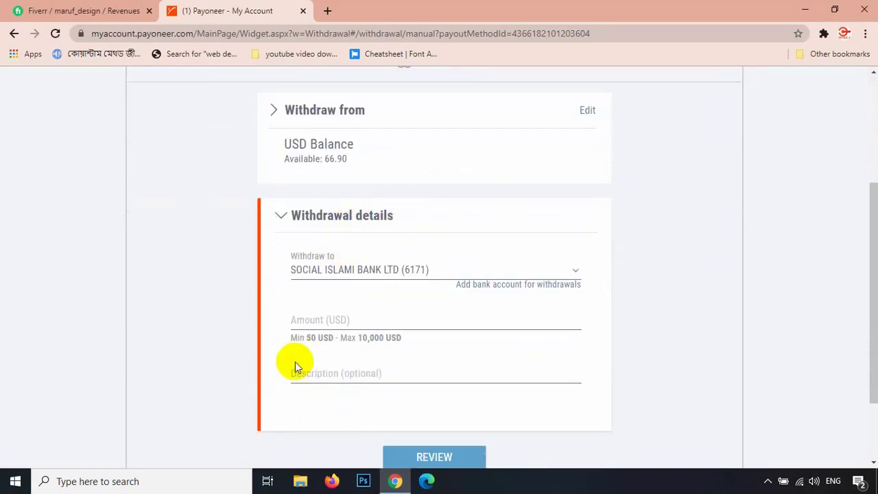
Highlight the Min 50 / Max 10,000 USD limits and cross-check the Fiverr earnings.
click(294, 341)
drag(293, 341, 357, 337)
click(391, 343)
click(349, 319)
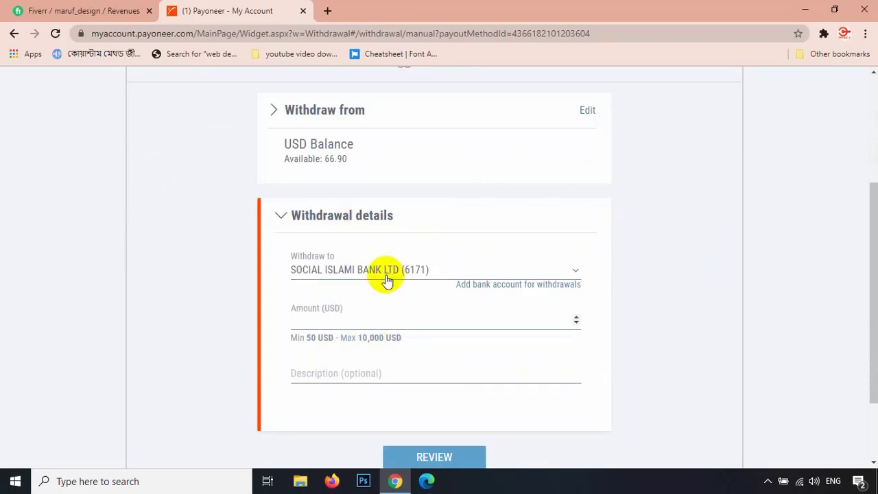
click(24, 11)
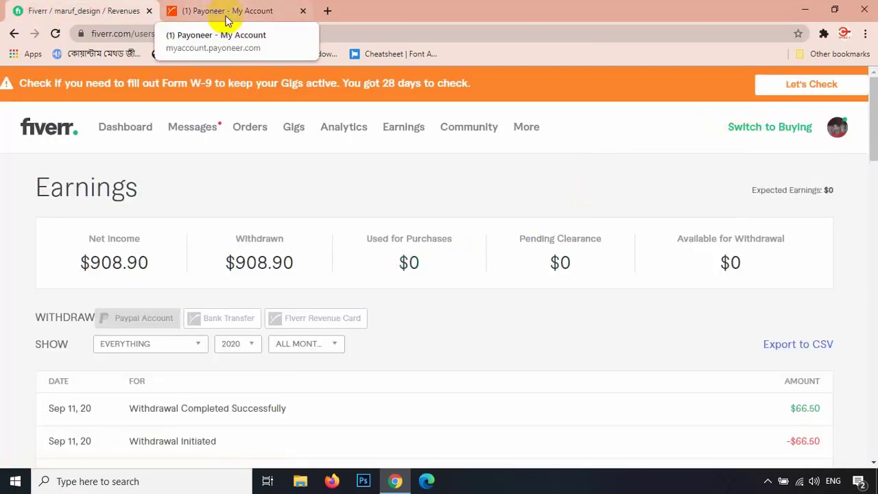
click(250, 7)
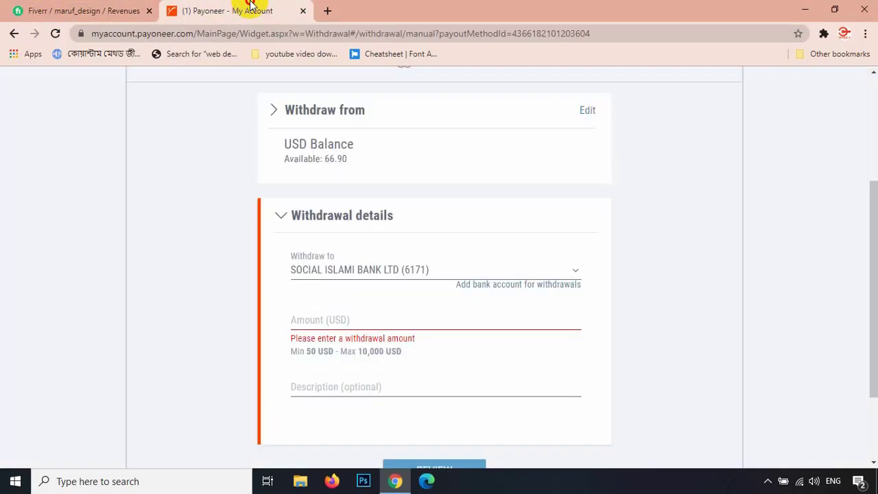
Enter 65 as the Amount (USD), leave Description blank, and scroll to REVIEW.
click(375, 319)
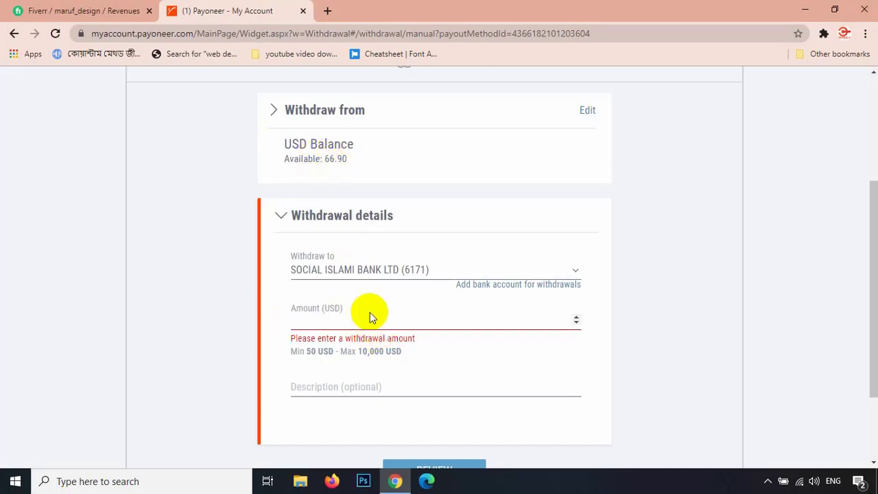
text(65)
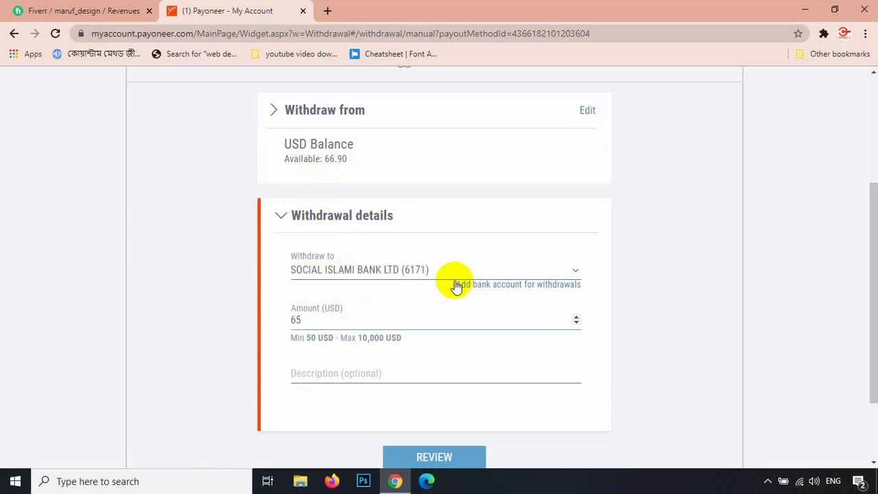
scroll(447, 318, down, 1)
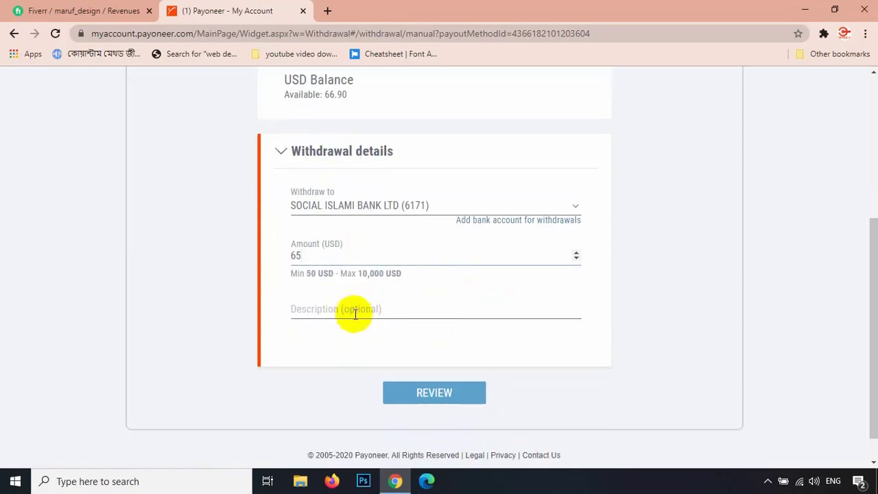
click(370, 310)
click(329, 334)
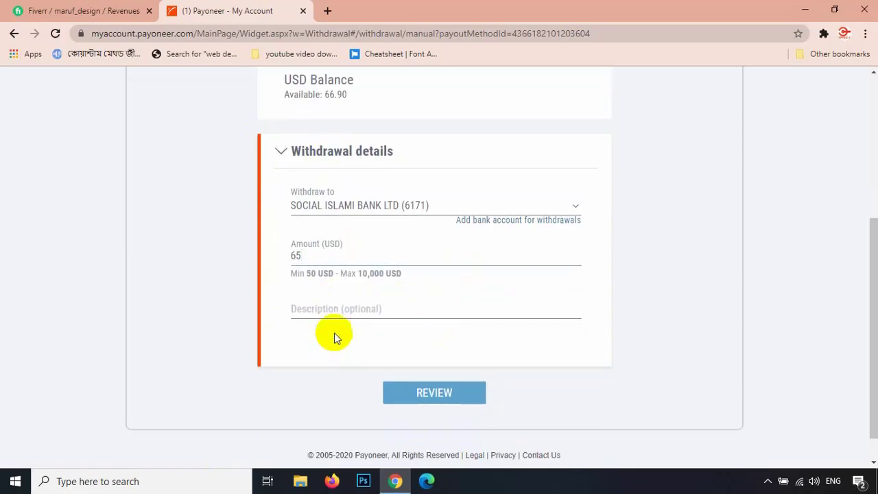
scroll(461, 305, up, 1)
scroll(462, 306, up, 4)
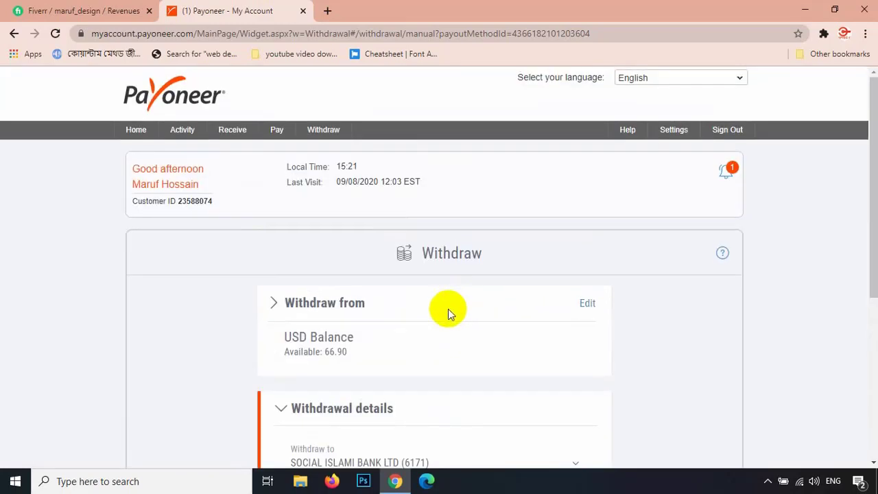
scroll(549, 302, down, 1)
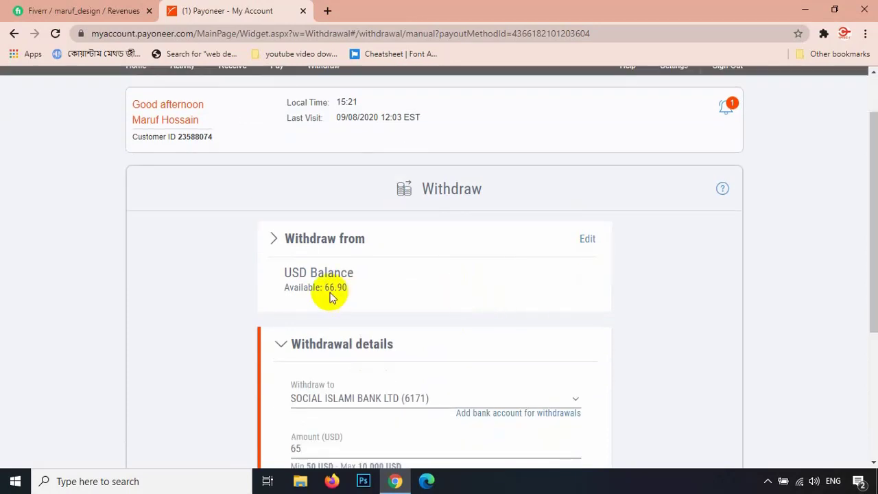
scroll(343, 284, down, 1)
scroll(356, 267, down, 2)
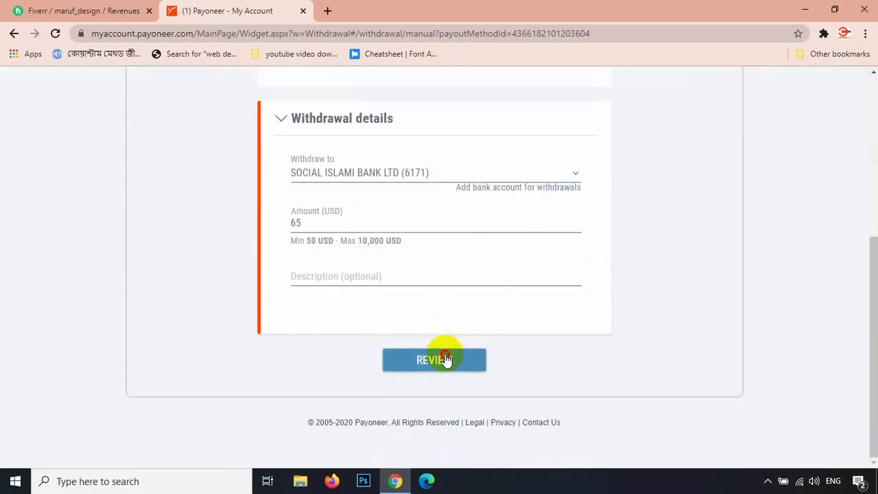
Review the 65.00 USD (5,402.40 BDT) withdrawal and tick 'I confirm the withdrawal details above'.
click(446, 357)
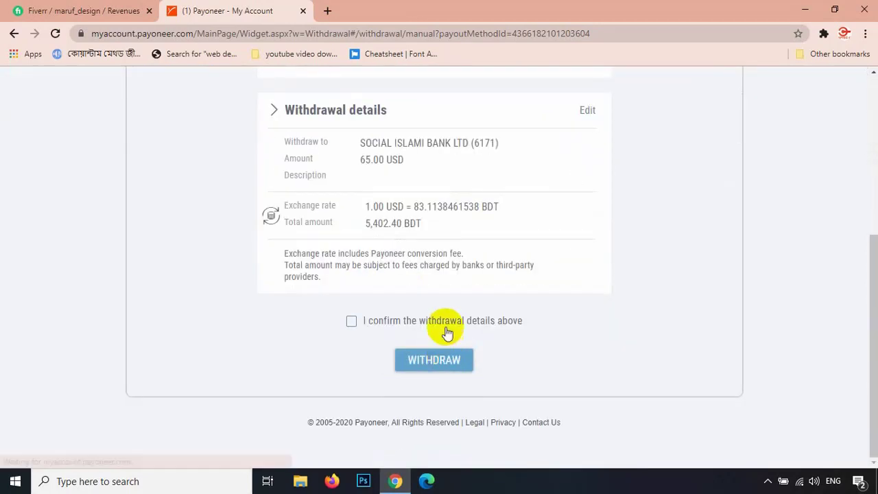
scroll(469, 290, up, 1)
scroll(469, 291, up, 1)
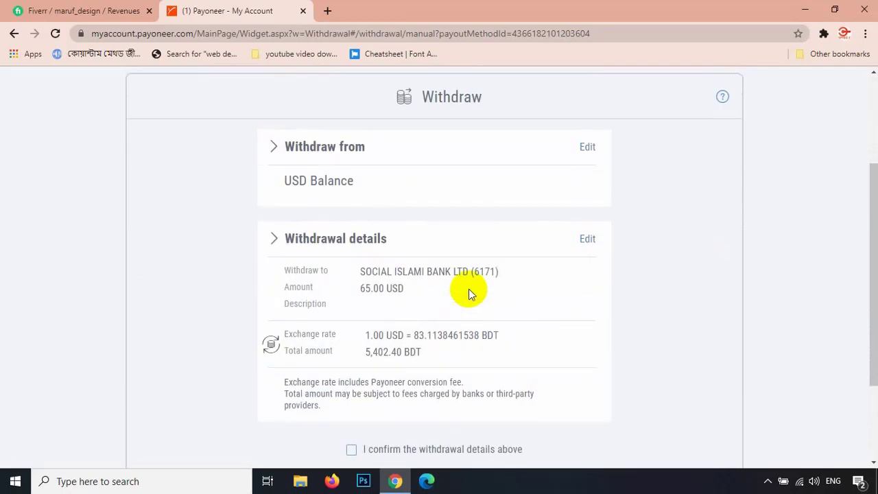
scroll(468, 289, down, 1)
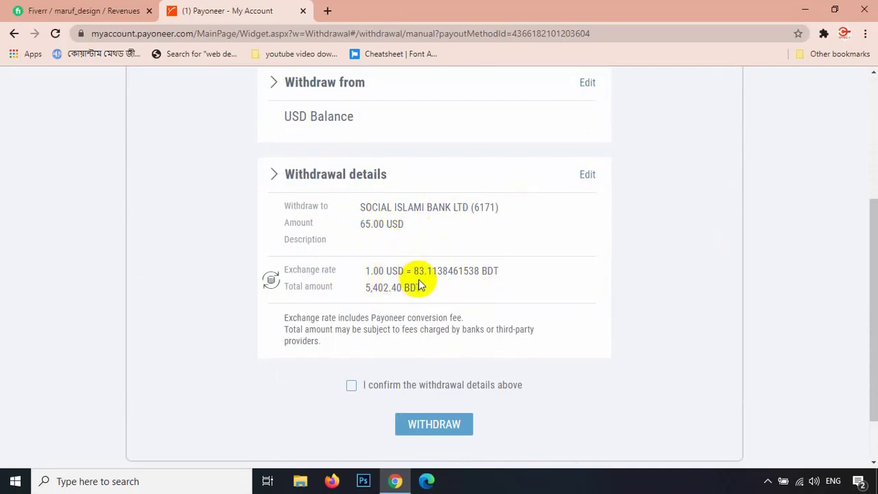
drag(412, 271, 447, 268)
click(486, 269)
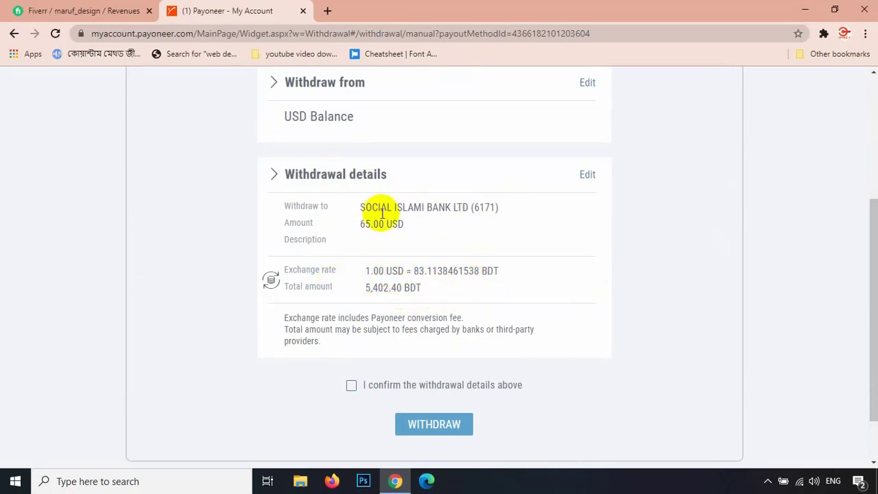
scroll(441, 225, up, 2)
scroll(443, 222, down, 3)
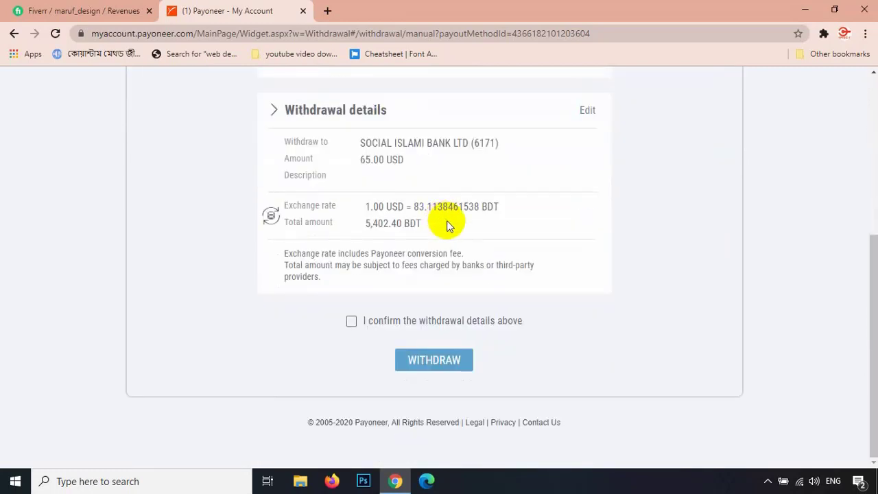
click(351, 321)
Send the 65 USD withdrawal and confirm it with the SMS verification code.
click(434, 361)
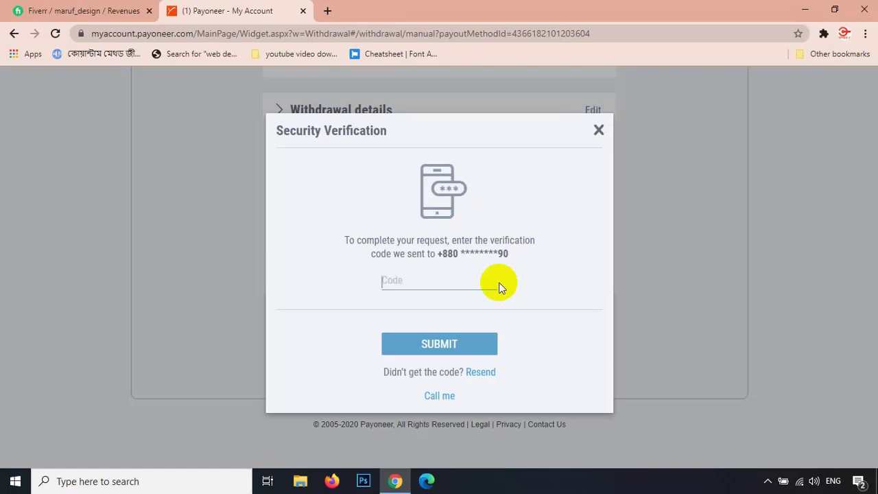
click(449, 345)
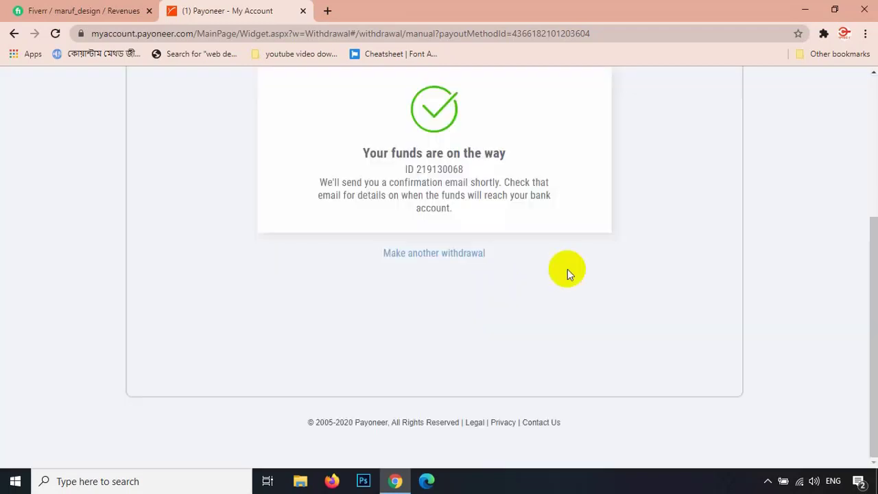
Return from the withdrawal confirmation to the Payoneer Home dashboard.
scroll(596, 258, up, 2)
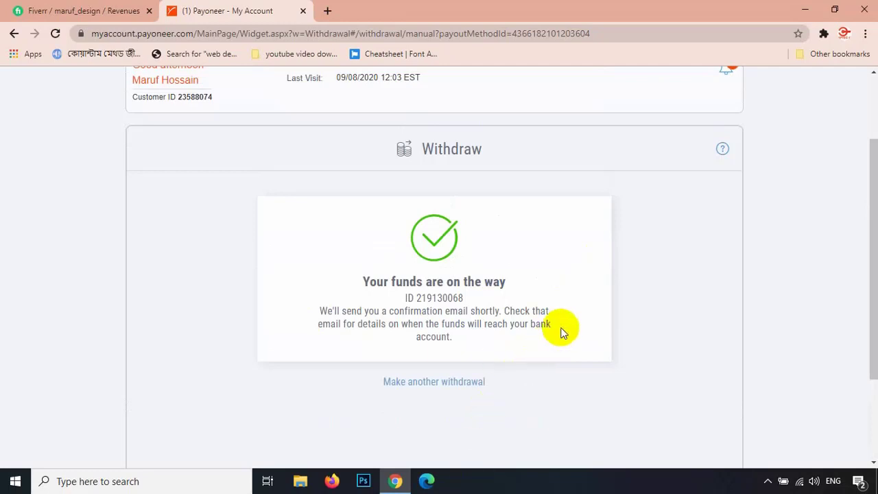
scroll(561, 332, up, 2)
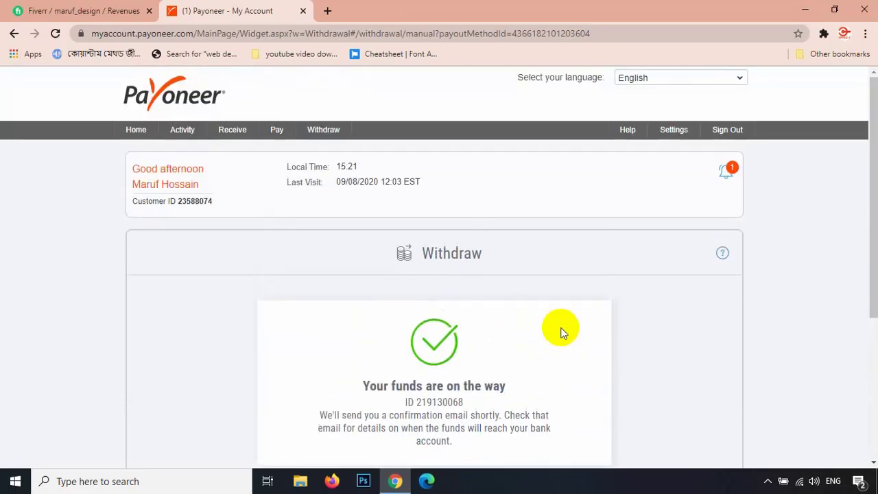
scroll(575, 308, down, 1)
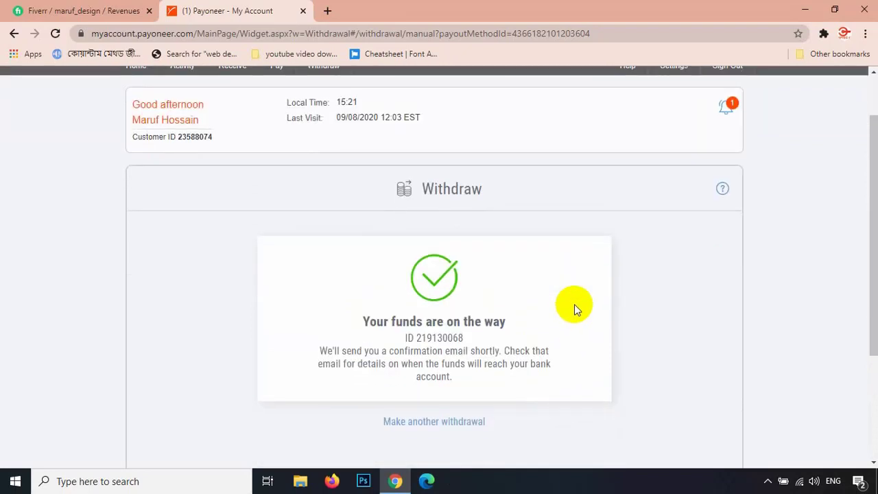
scroll(574, 308, up, 1)
click(135, 132)
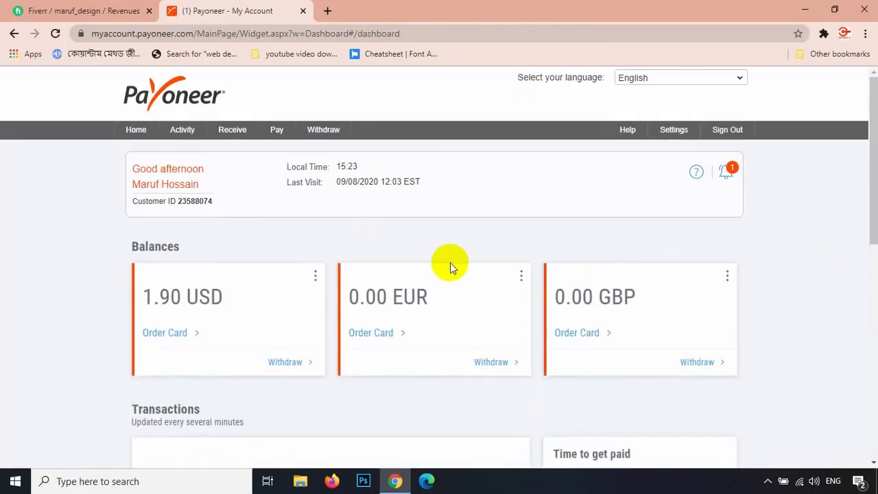
Review the dashboard balances and transactions showing 1.90 USD remaining.
scroll(247, 299, down, 1)
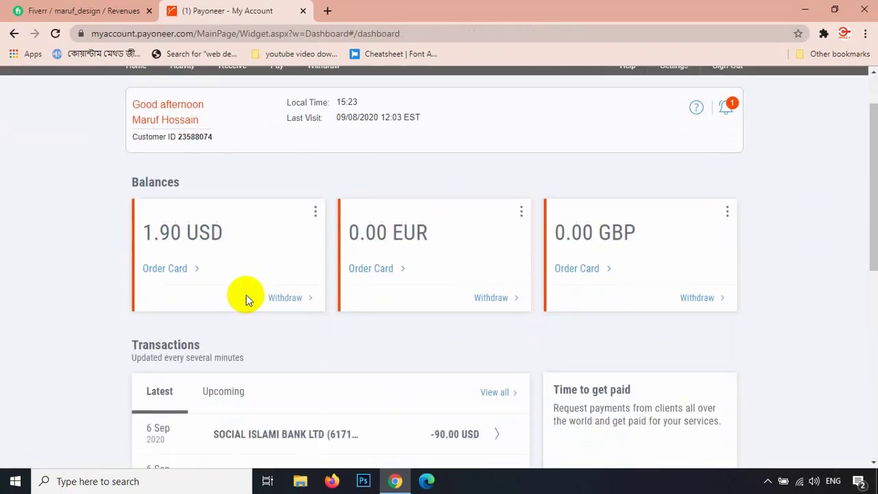
scroll(267, 281, up, 1)
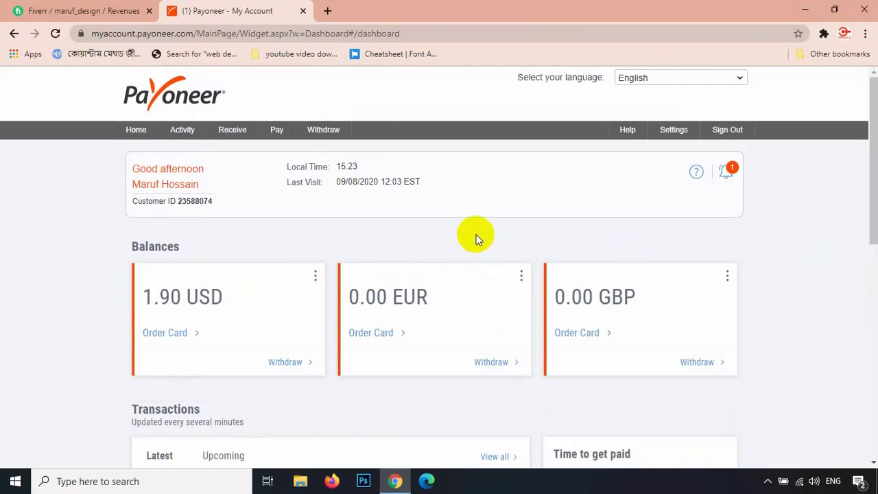
scroll(478, 240, down, 3)
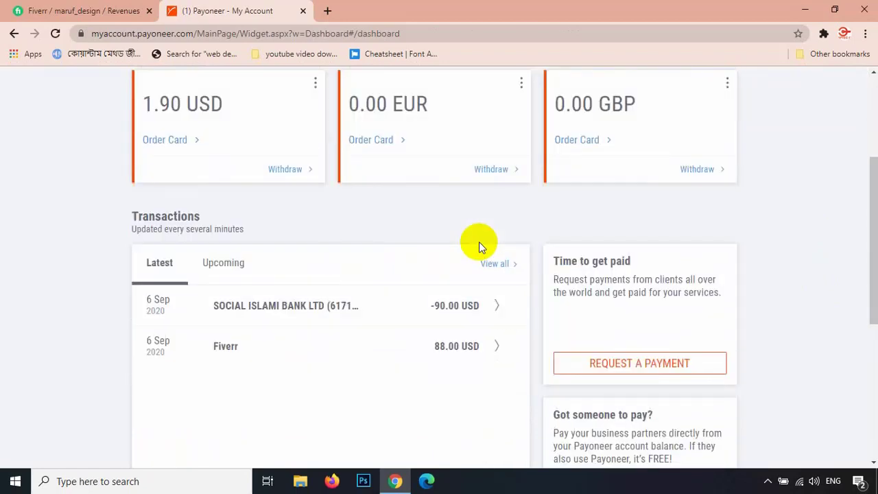
scroll(478, 241, up, 3)
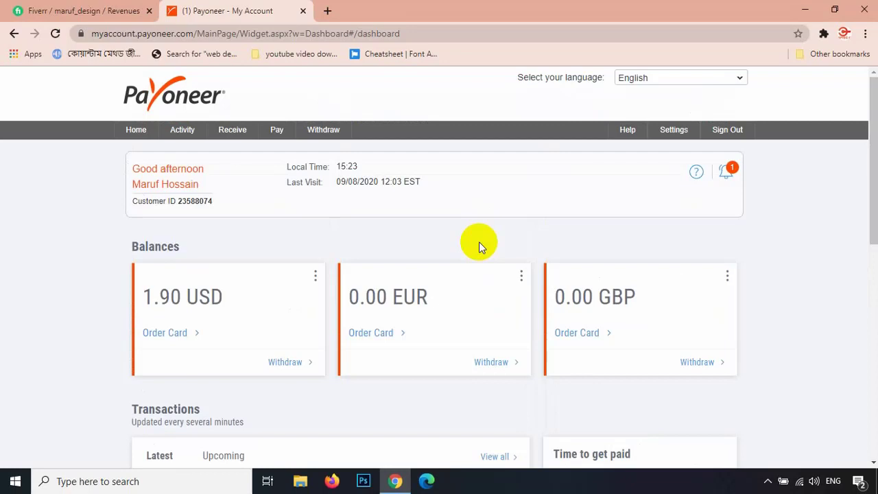
Glance at the Fiverr earnings tab, then minimize Chrome to show the desktop.
click(62, 10)
click(220, 11)
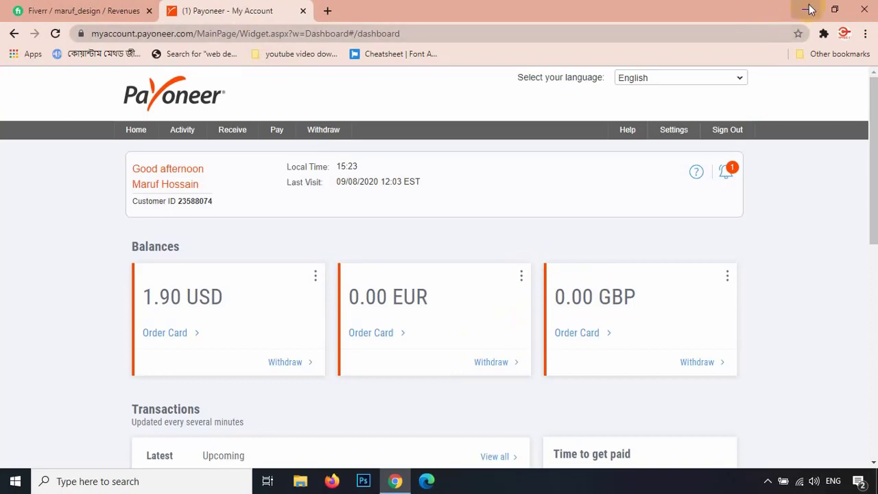
click(20, 9)
click(278, 10)
mouse_move(290, 142)
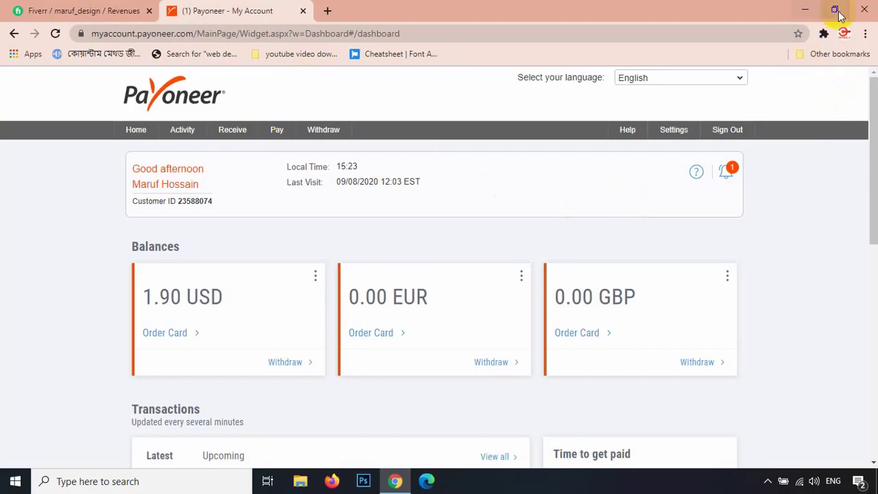
click(806, 9)
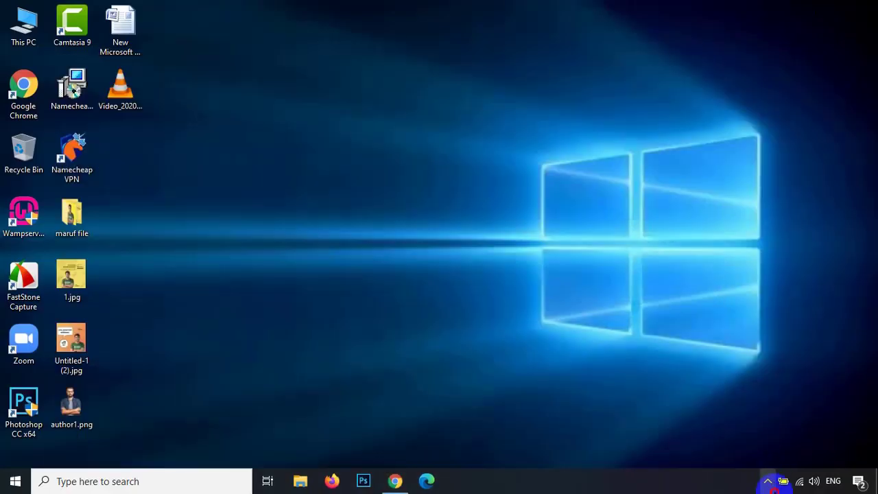